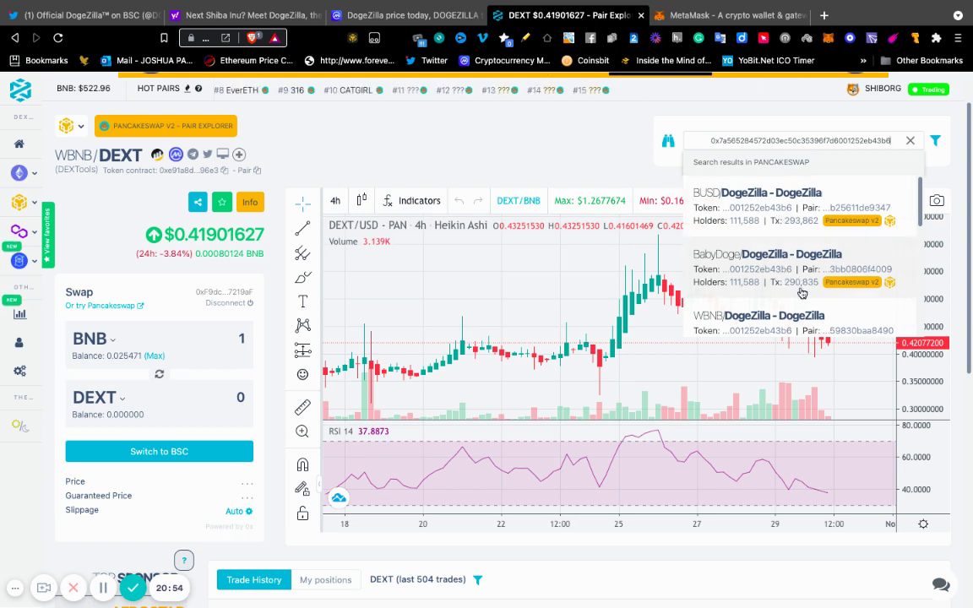
# - Look through the DogeZilla pairs in the PancakeSwap search results and open the BUSD/DogeZilla pair
pyautogui.scroll(-1, 801, 288)
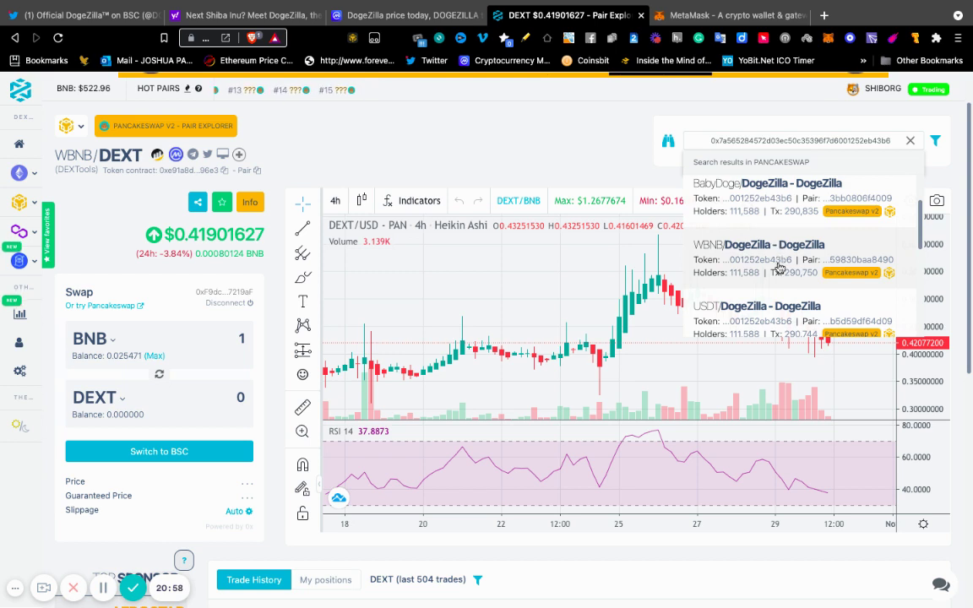
pyautogui.scroll(-1, 779, 254)
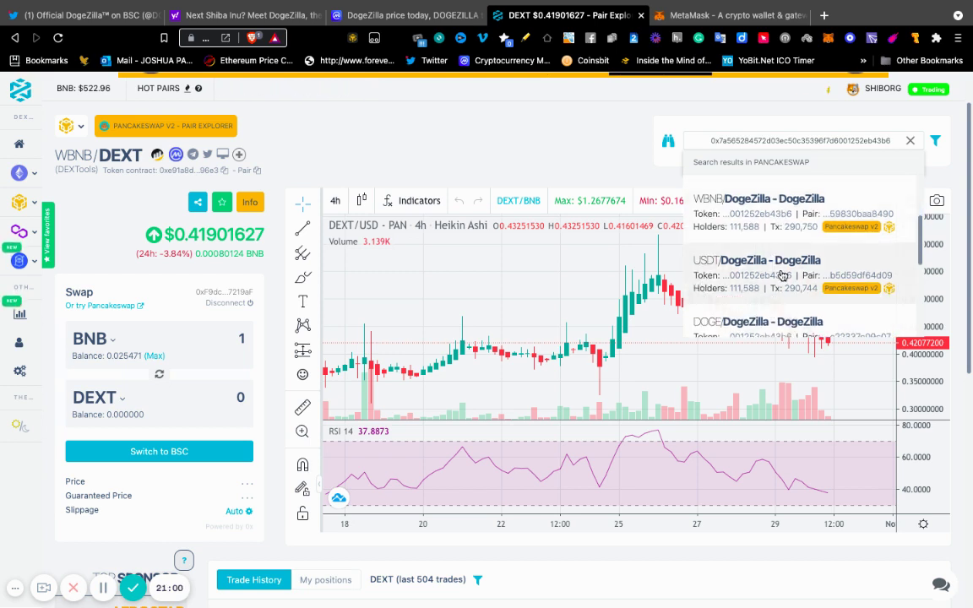
pyautogui.scroll(-1, 760, 276)
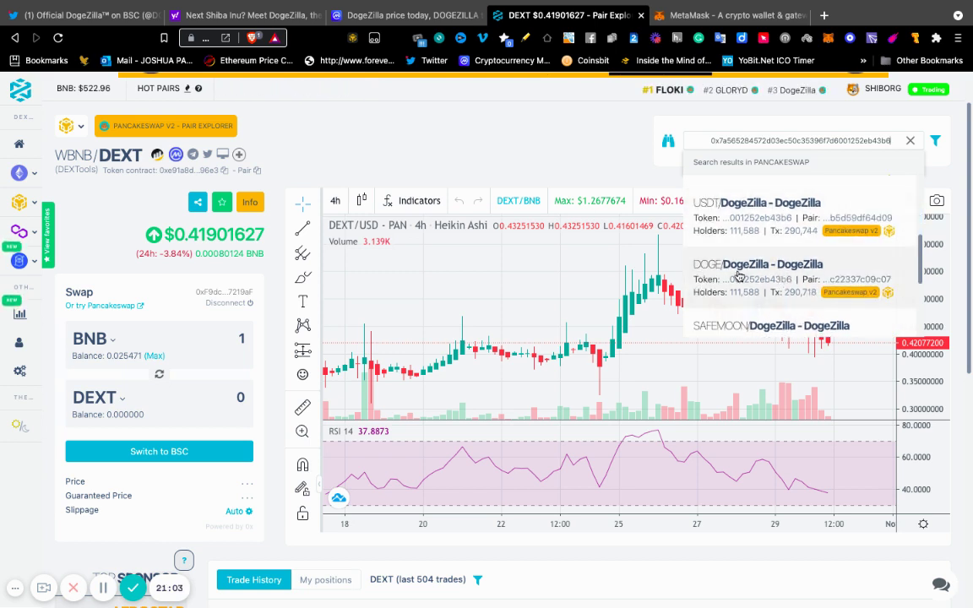
pyautogui.scroll(-1, 744, 276)
pyautogui.scroll(-1, 754, 276)
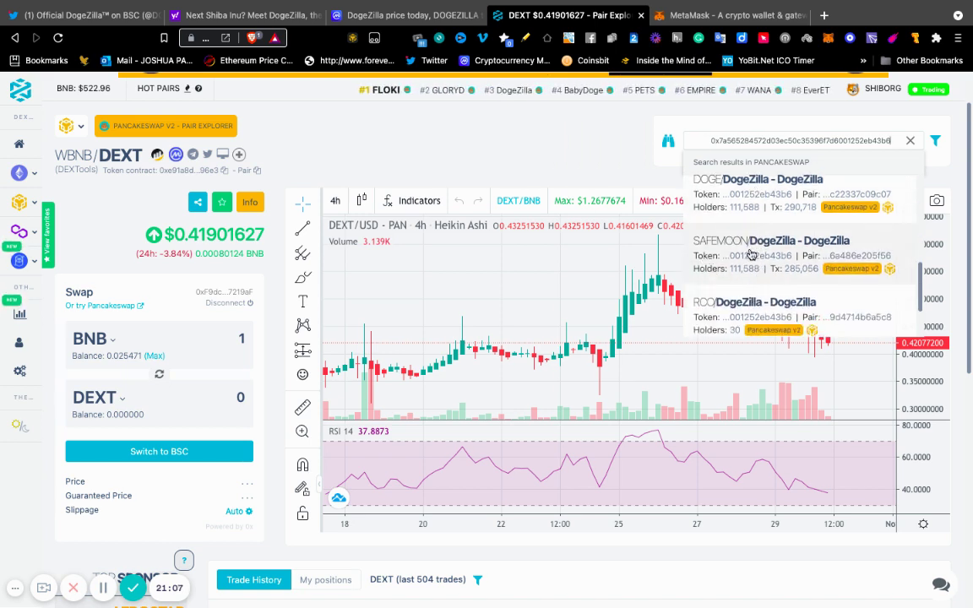
pyautogui.scroll(-1, 798, 259)
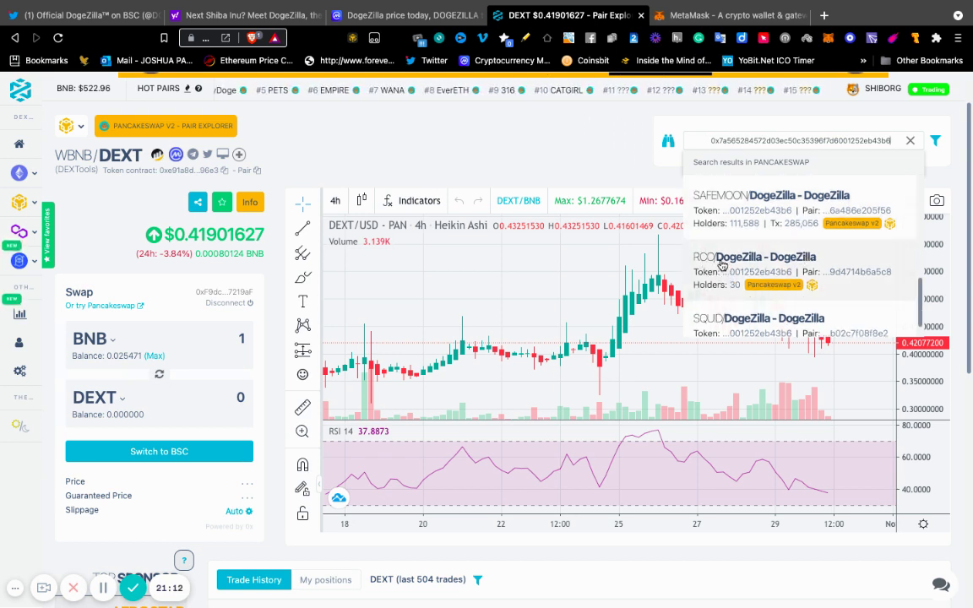
pyautogui.scroll(-1, 734, 287)
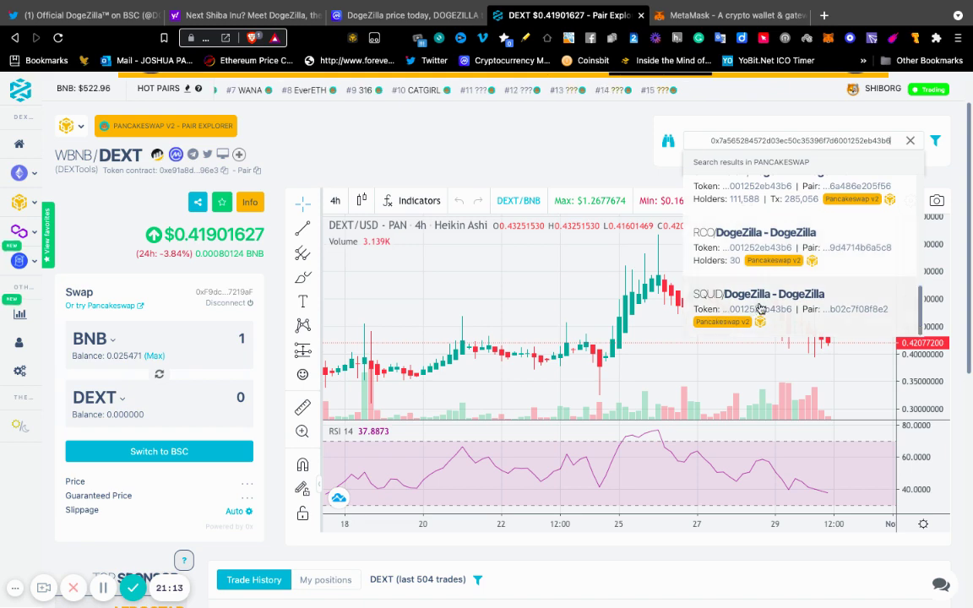
pyautogui.scroll(-1, 741, 302)
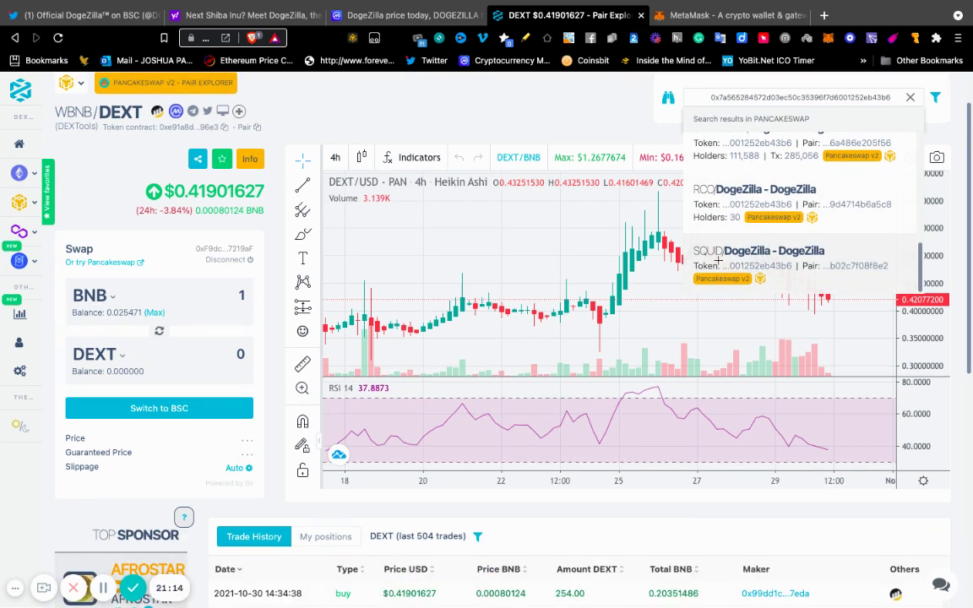
pyautogui.scroll(3, 742, 216)
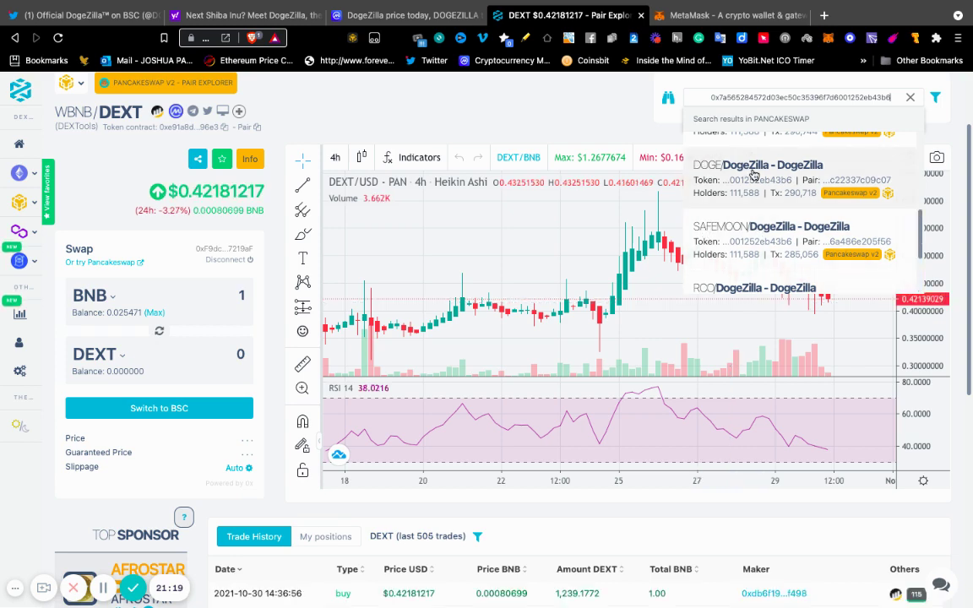
pyautogui.scroll(2, 754, 175)
pyautogui.scroll(1, 755, 175)
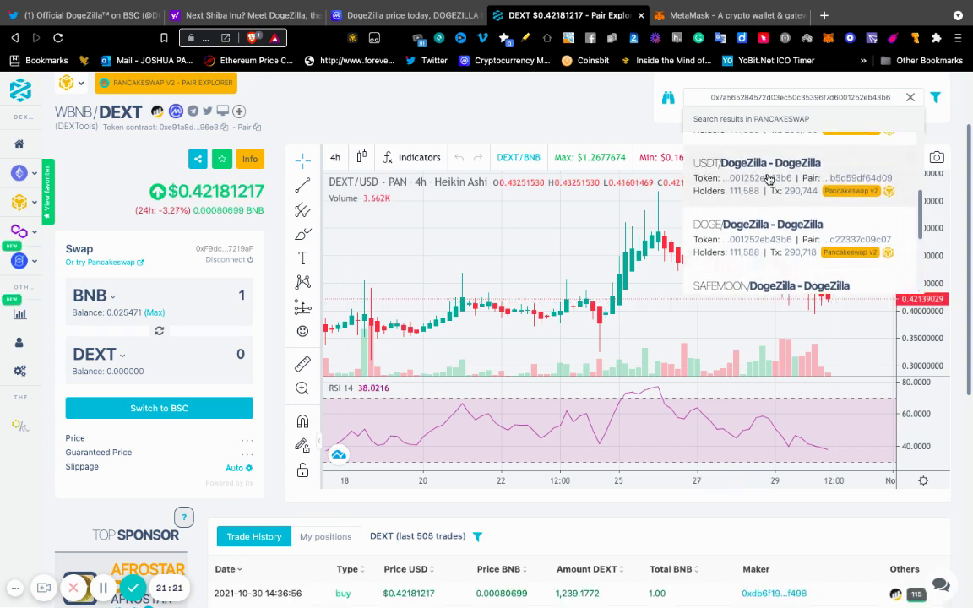
pyautogui.scroll(1, 768, 179)
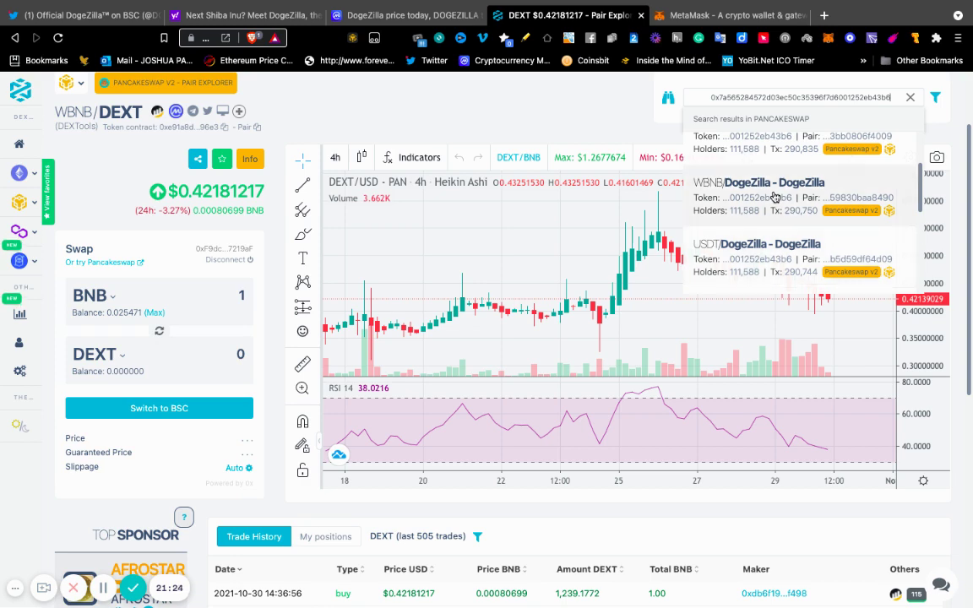
pyautogui.scroll(2, 775, 197)
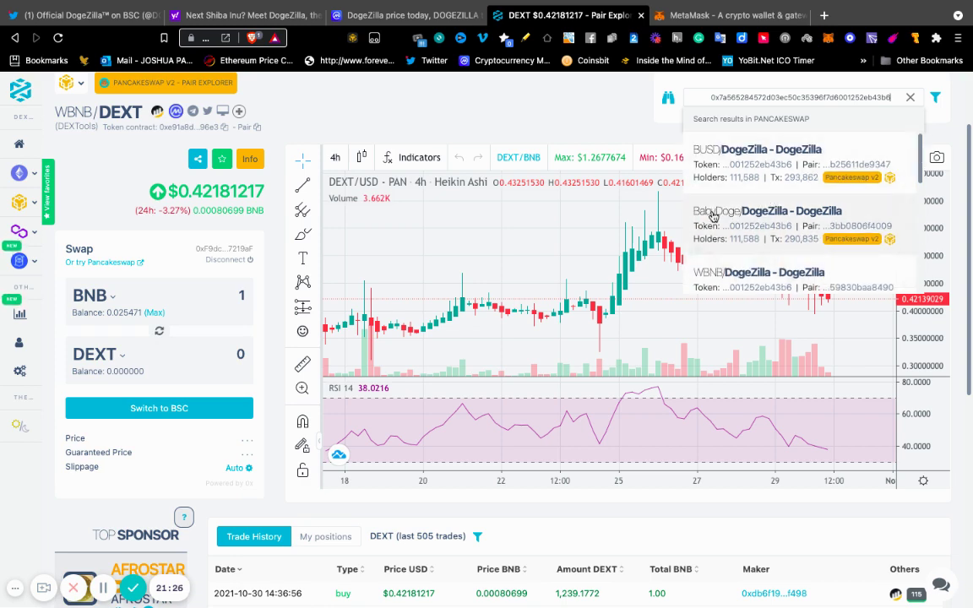
pyautogui.scroll(1, 786, 163)
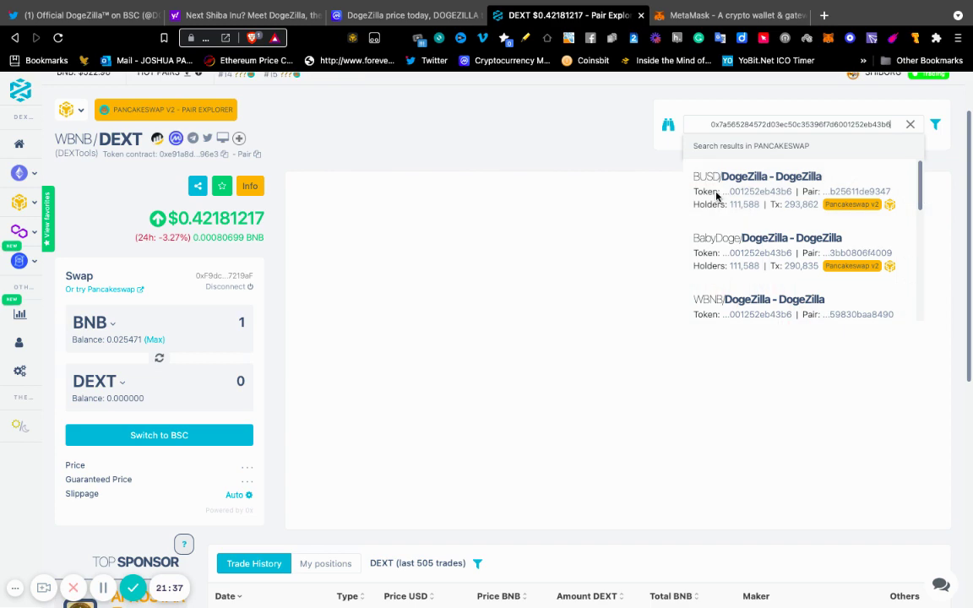
pyautogui.click(716, 196)
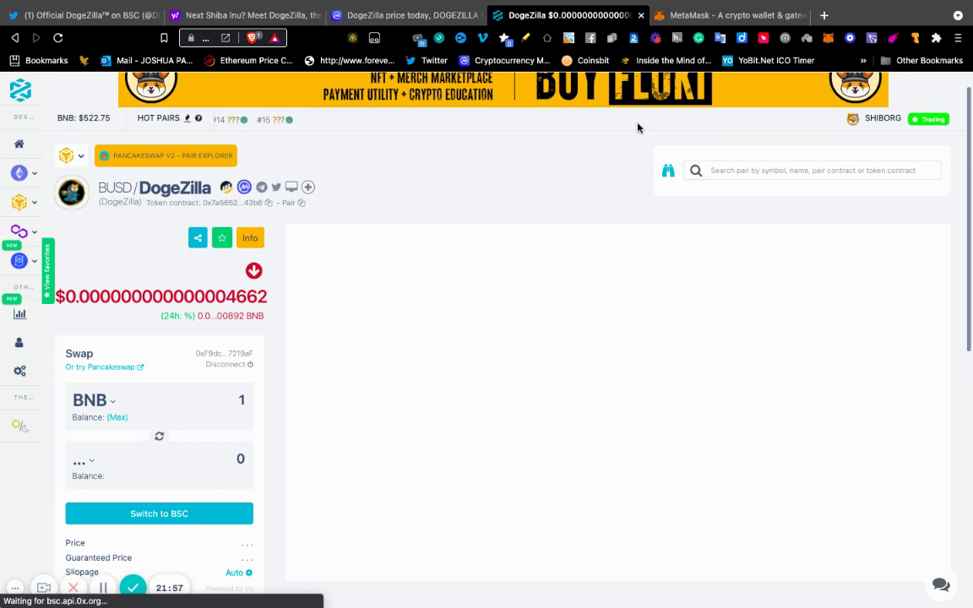
# - Switch to the MetaMask website and open the wallet's Brave extension page in the Chrome Web Store
pyautogui.click(683, 16)
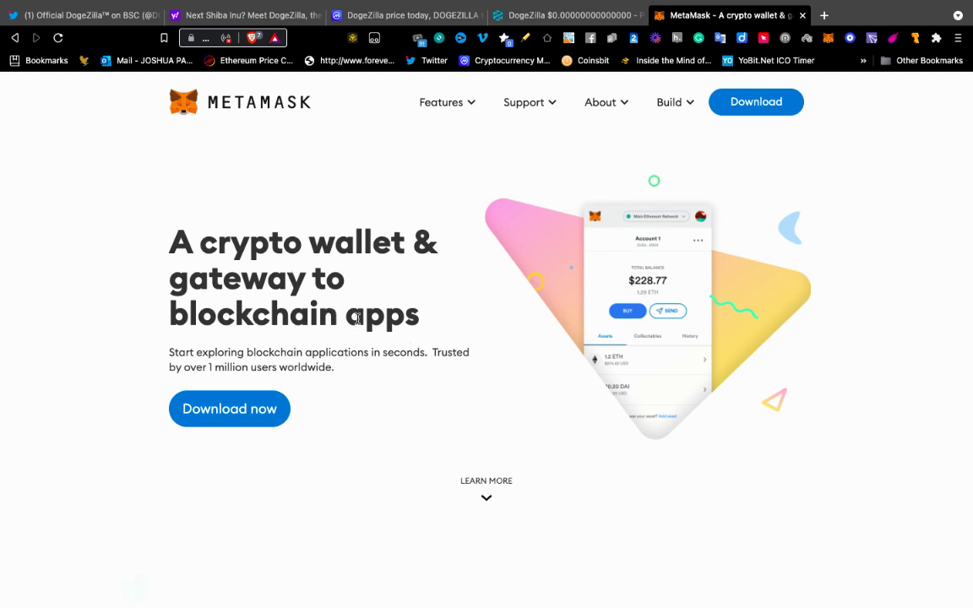
pyautogui.click(266, 417)
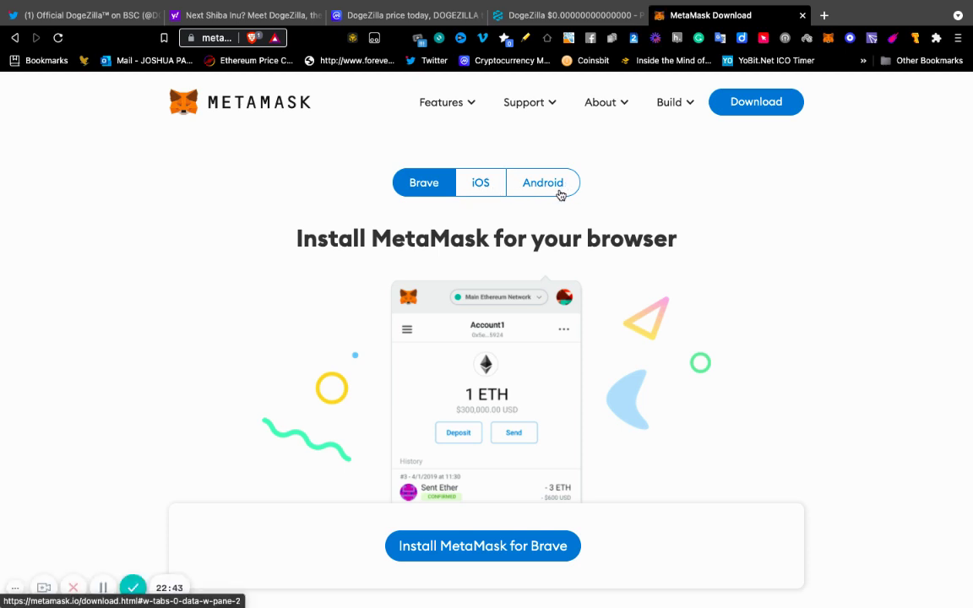
pyautogui.click(507, 550)
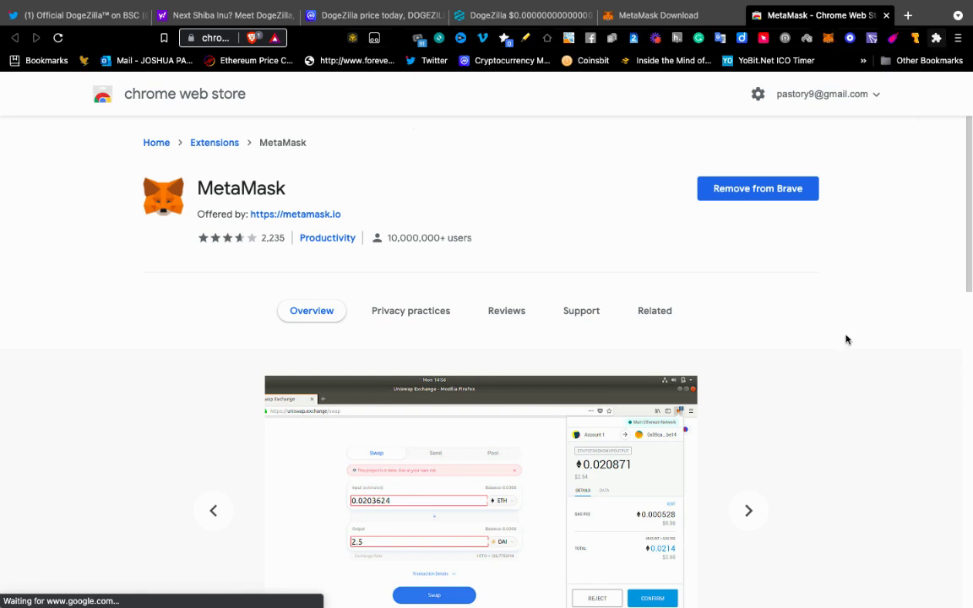
# - Check the MetaMask store page and find MetaMask's pin setting among the browser's installed extensions
pyautogui.scroll(-3, 846, 338)
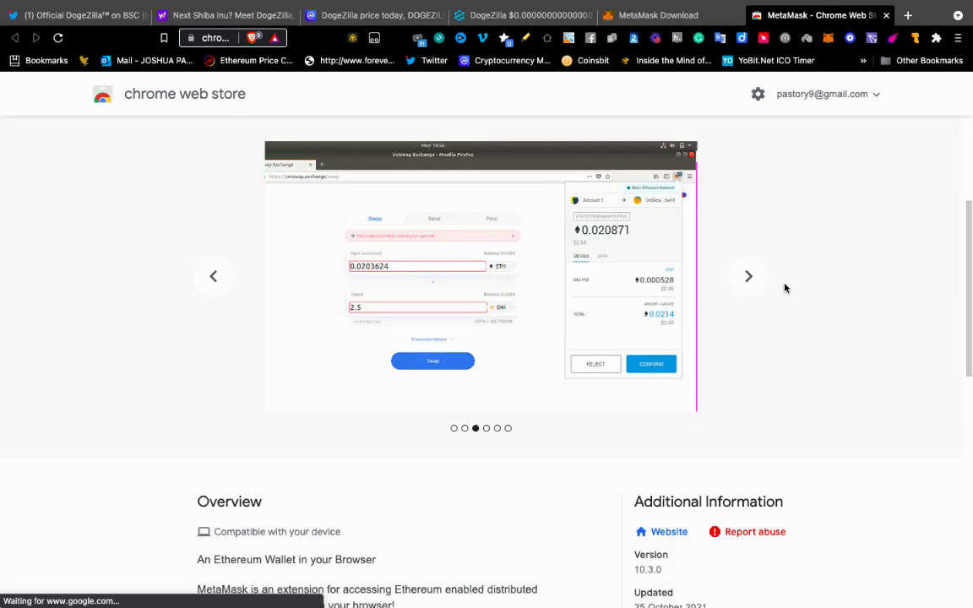
pyautogui.click(937, 38)
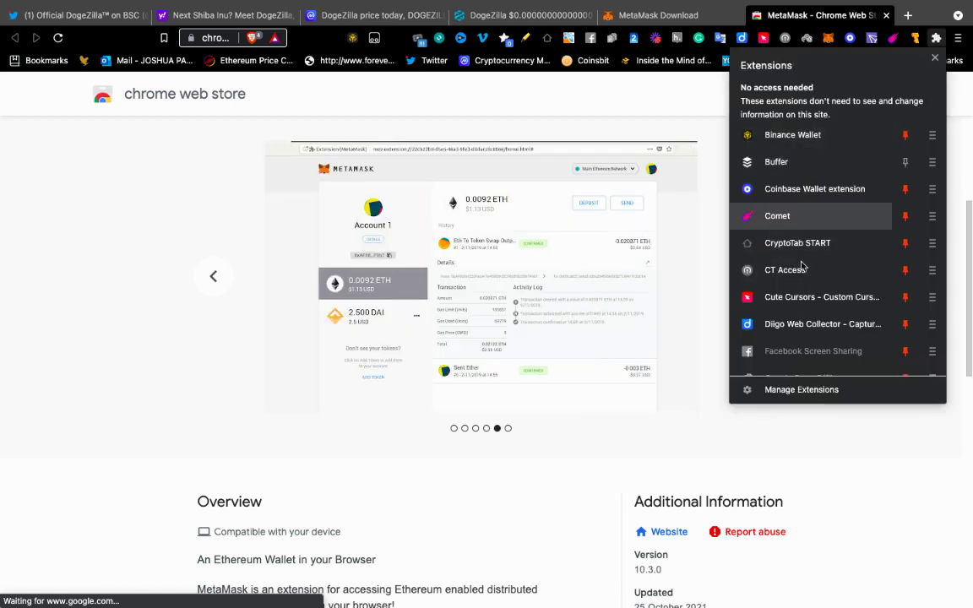
pyautogui.scroll(-2, 802, 267)
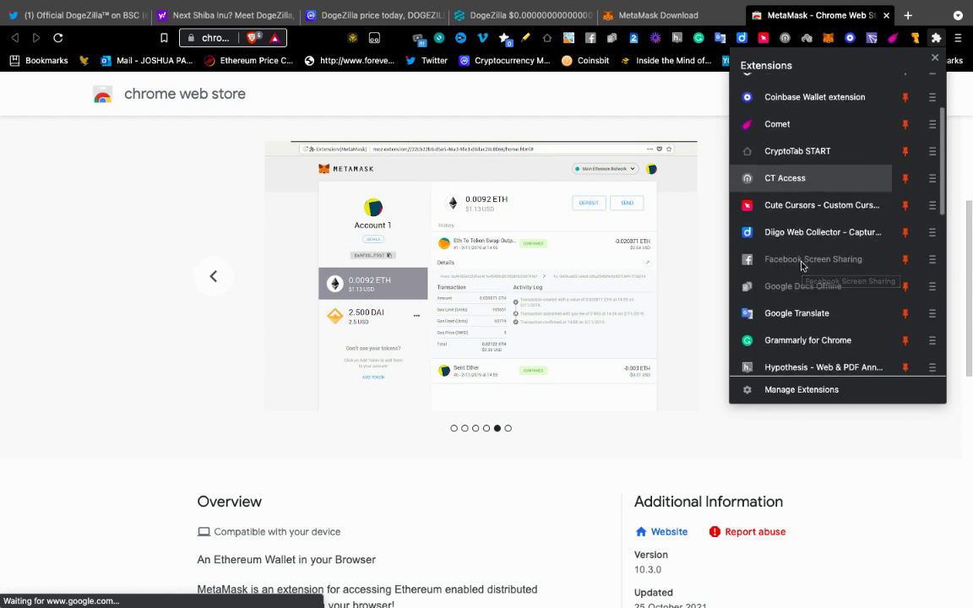
pyautogui.scroll(-3, 802, 266)
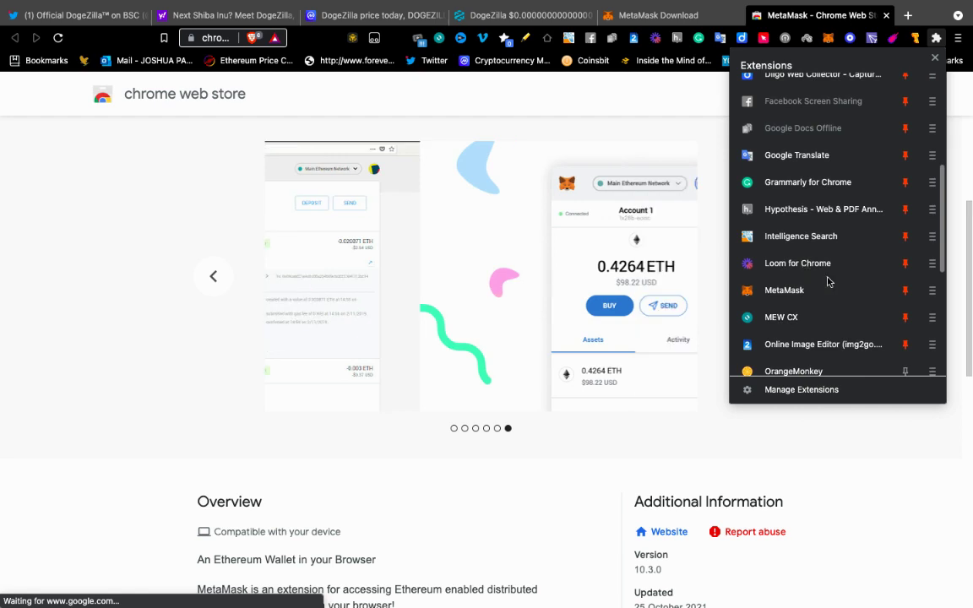
pyautogui.scroll(-1, 862, 283)
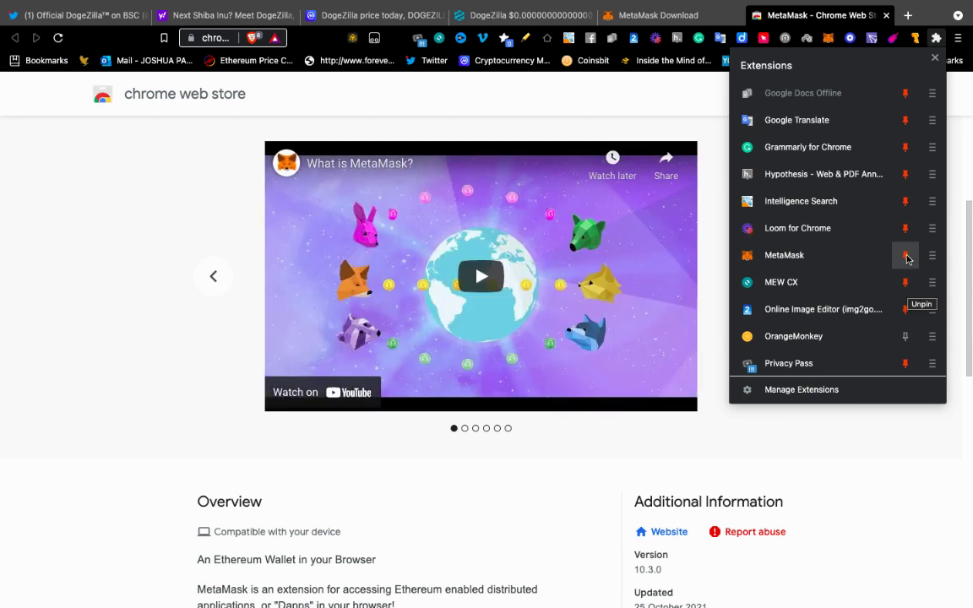
pyautogui.click(160, 247)
pyautogui.scroll(1, 865, 480)
pyautogui.scroll(3, 865, 480)
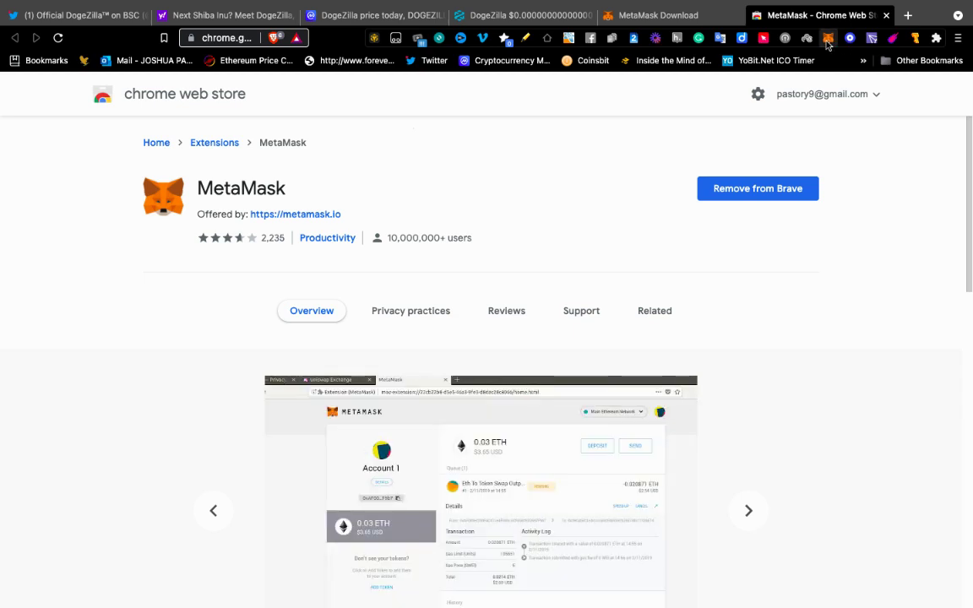
# - Open the MetaMask wallet in expanded view and switch its network to Binance Smart Chain
pyautogui.click(827, 39)
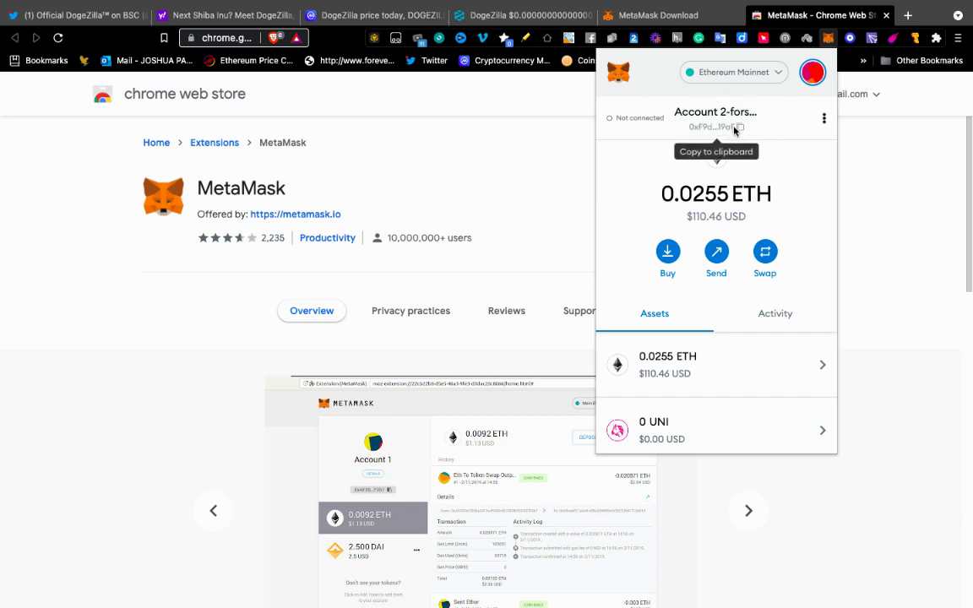
pyautogui.click(825, 123)
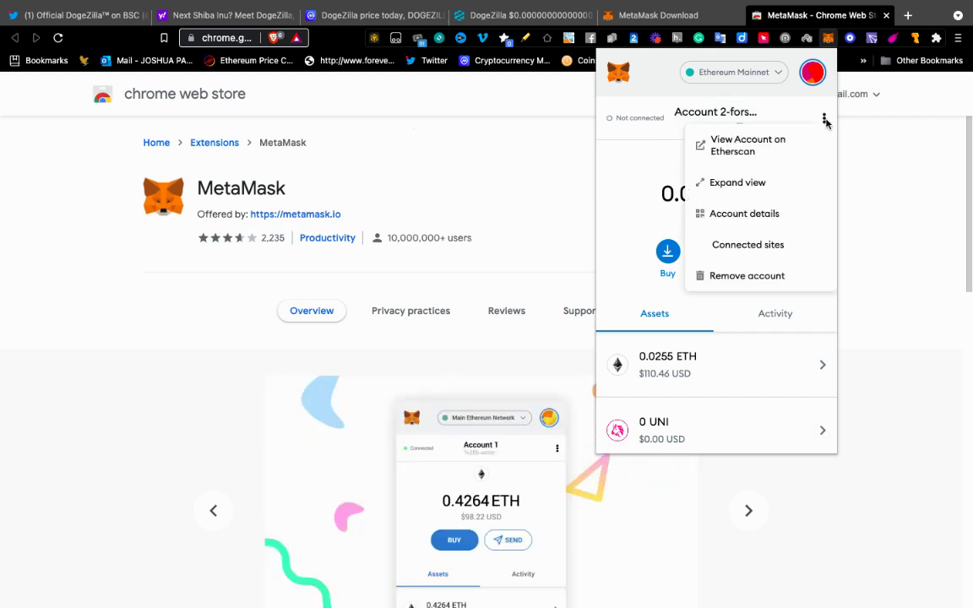
pyautogui.click(740, 183)
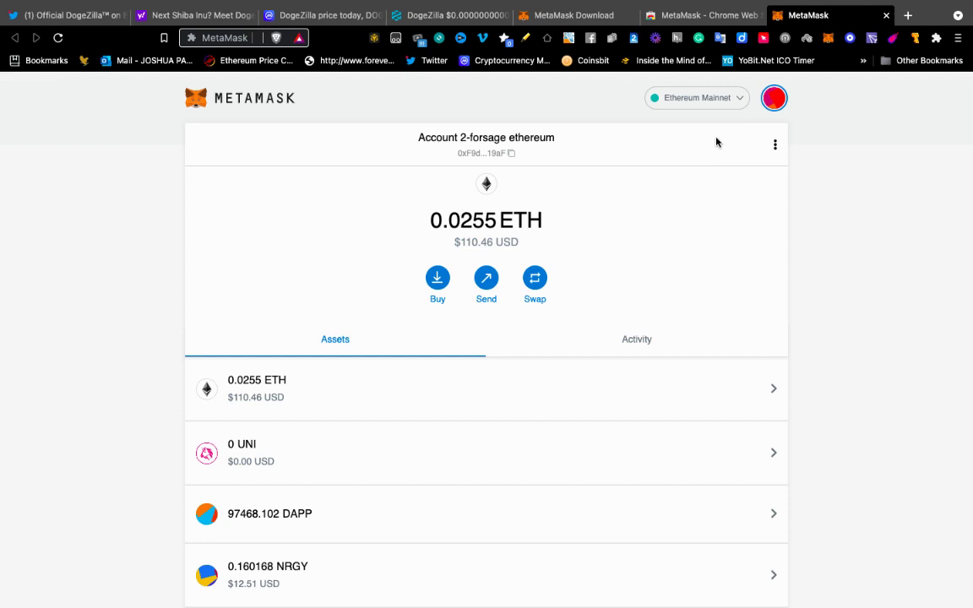
pyautogui.click(740, 100)
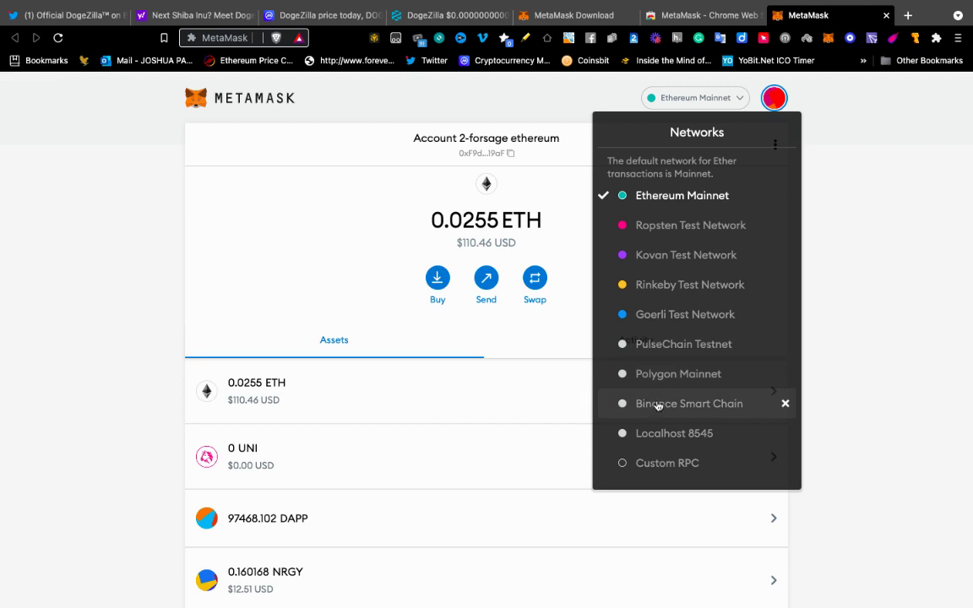
pyautogui.press('Escape')
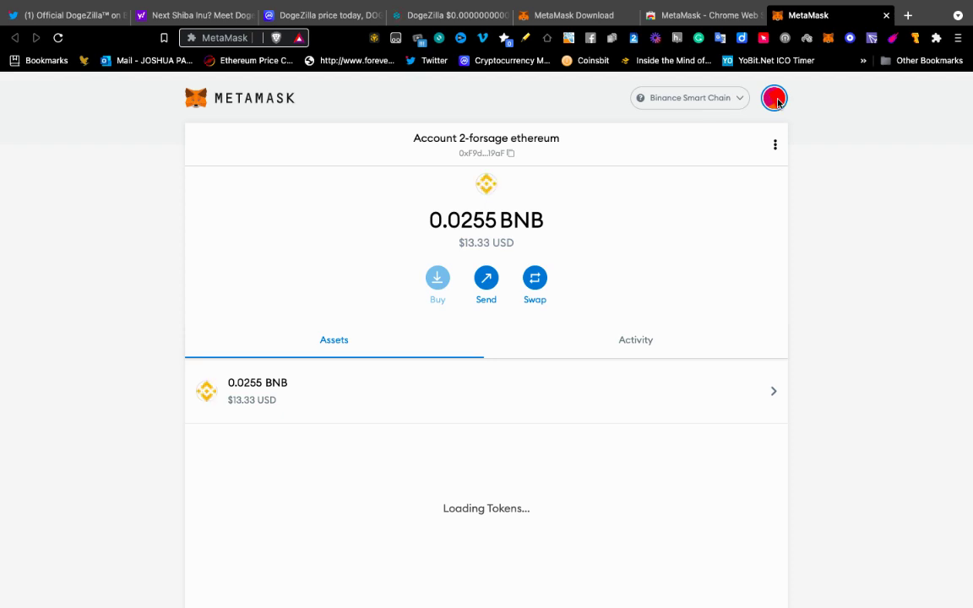
# - Review the Binance Smart Chain network configuration in the MetaMask settings, then close the settings
pyautogui.click(776, 100)
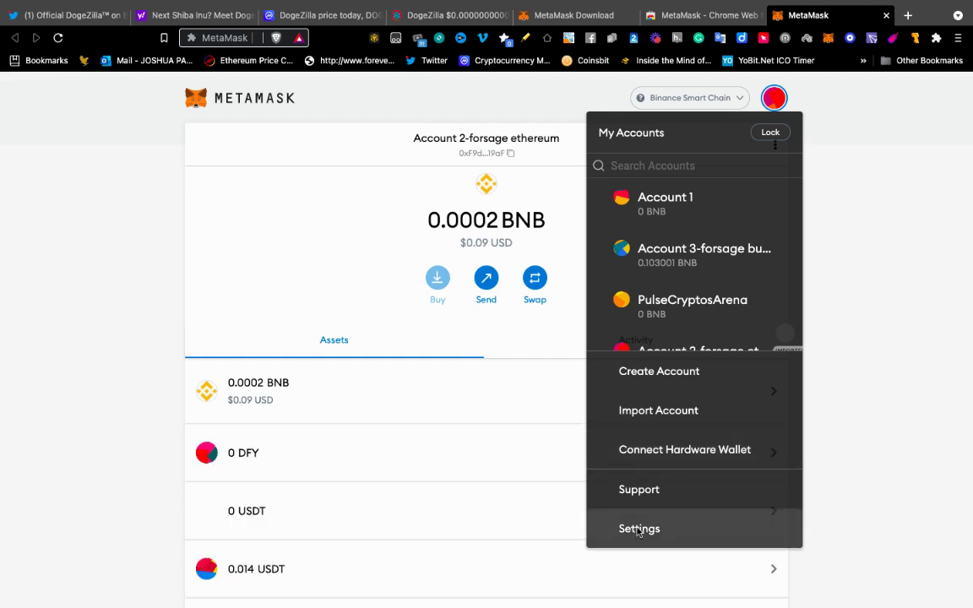
pyautogui.click(639, 529)
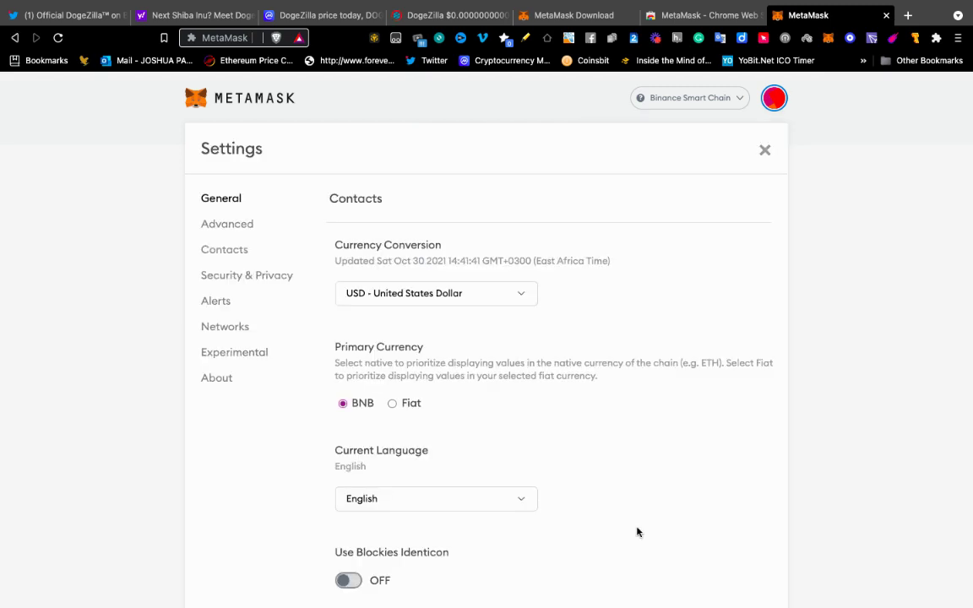
pyautogui.scroll(-3, 575, 434)
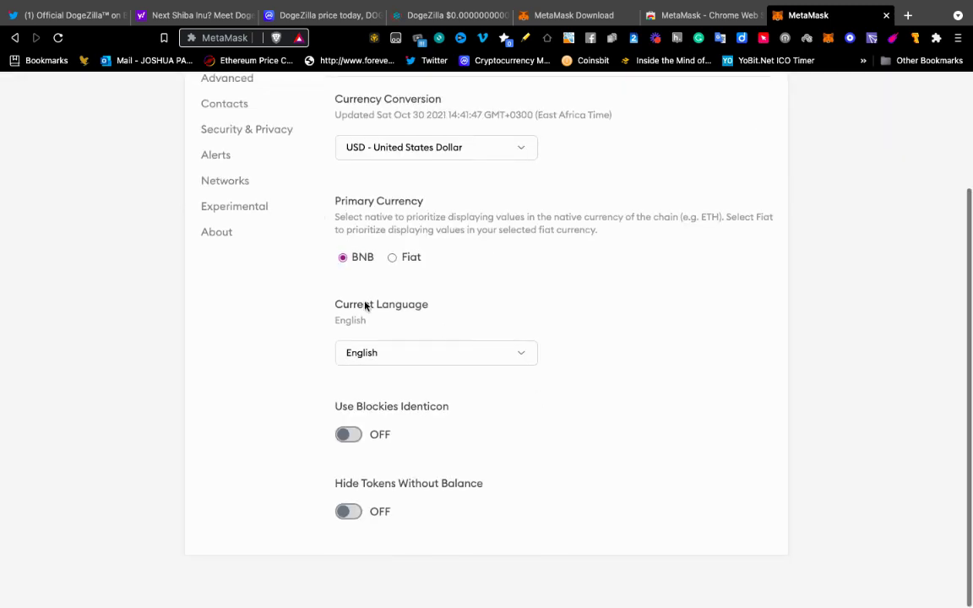
pyautogui.click(230, 183)
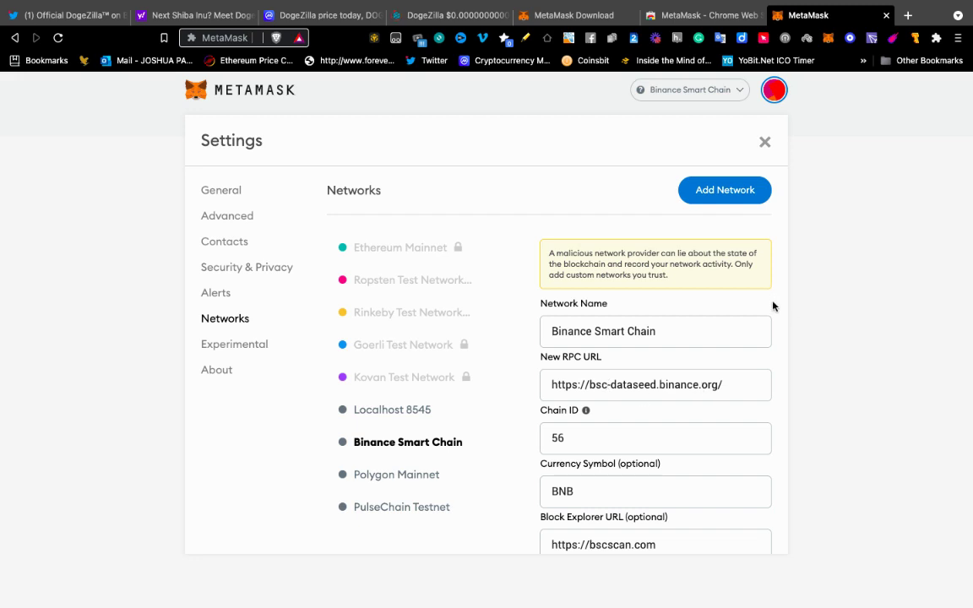
pyautogui.scroll(-1, 773, 306)
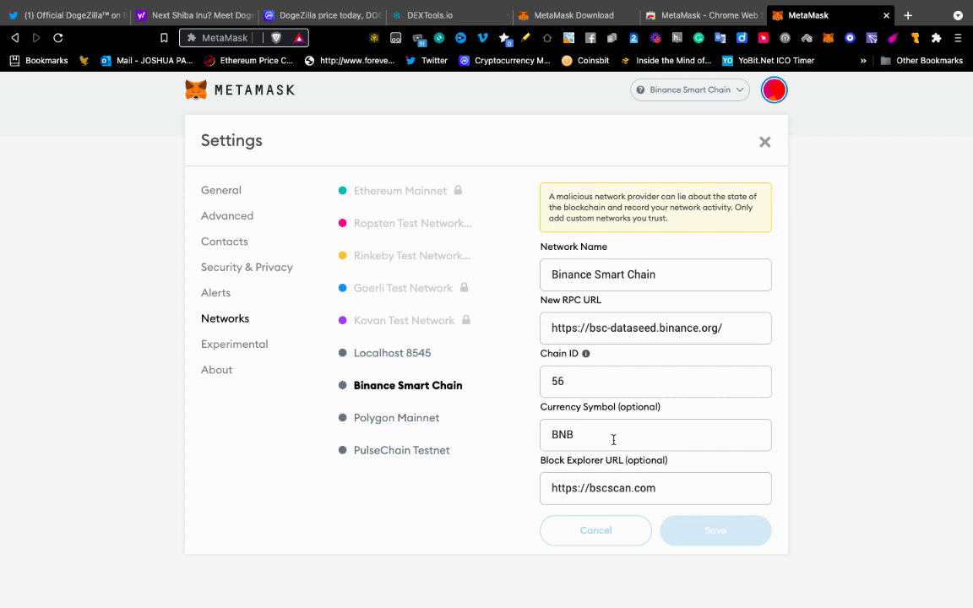
pyautogui.scroll(-1, 616, 456)
pyautogui.click(765, 142)
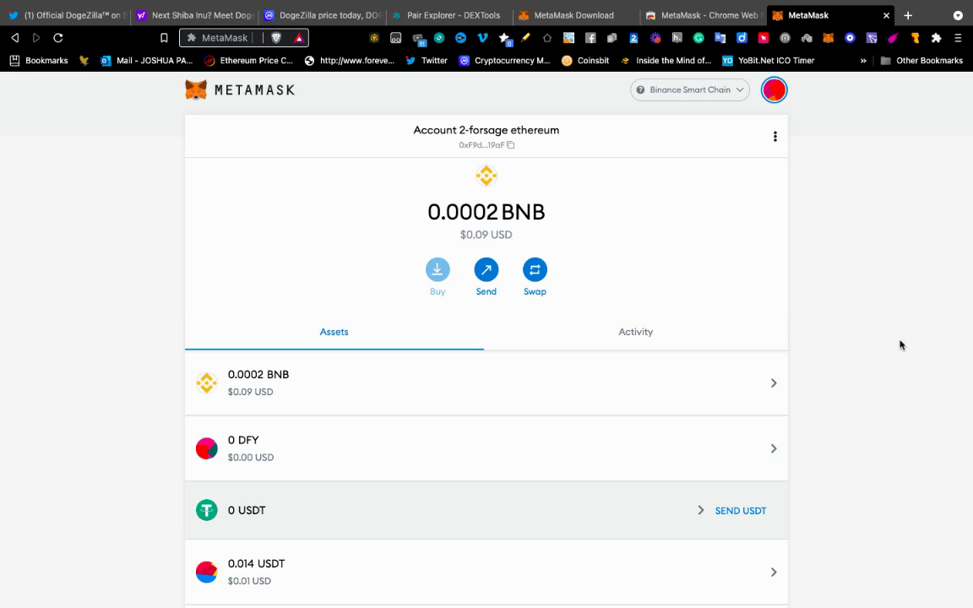
# - Open the custom token import form from the end of the MetaMask asset list
pyautogui.scroll(-5, 610, 366)
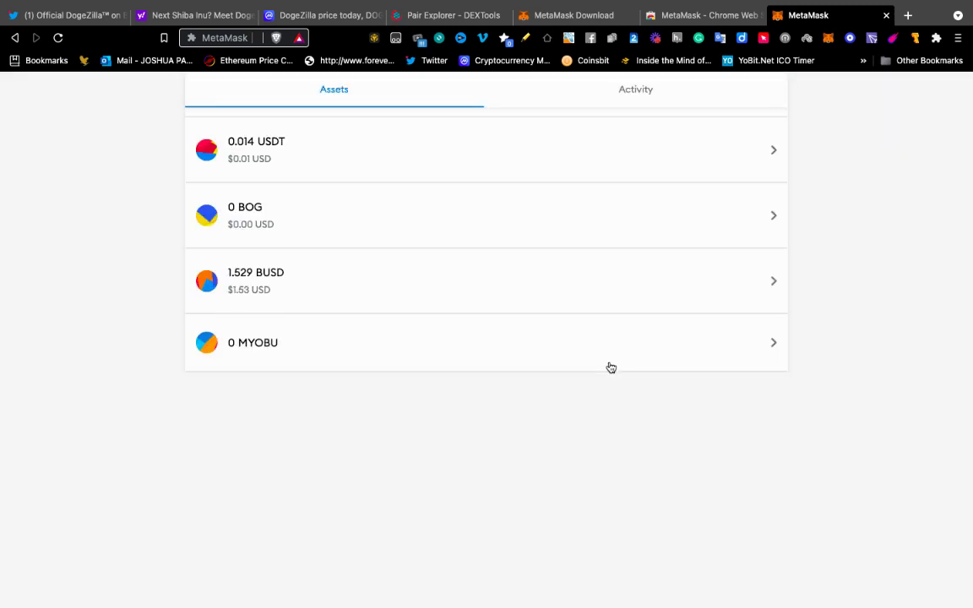
pyautogui.scroll(-4, 610, 367)
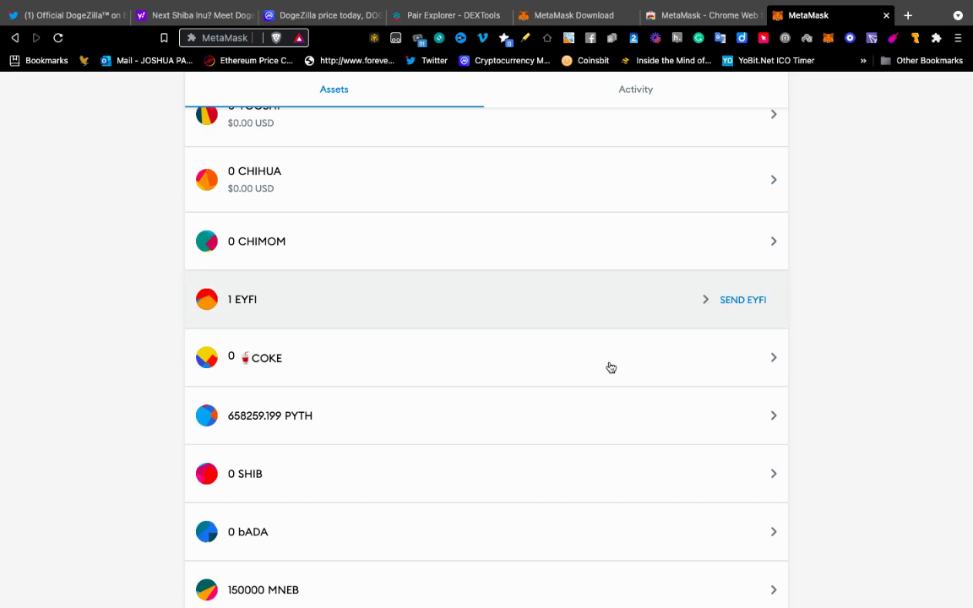
pyautogui.scroll(-10, 610, 368)
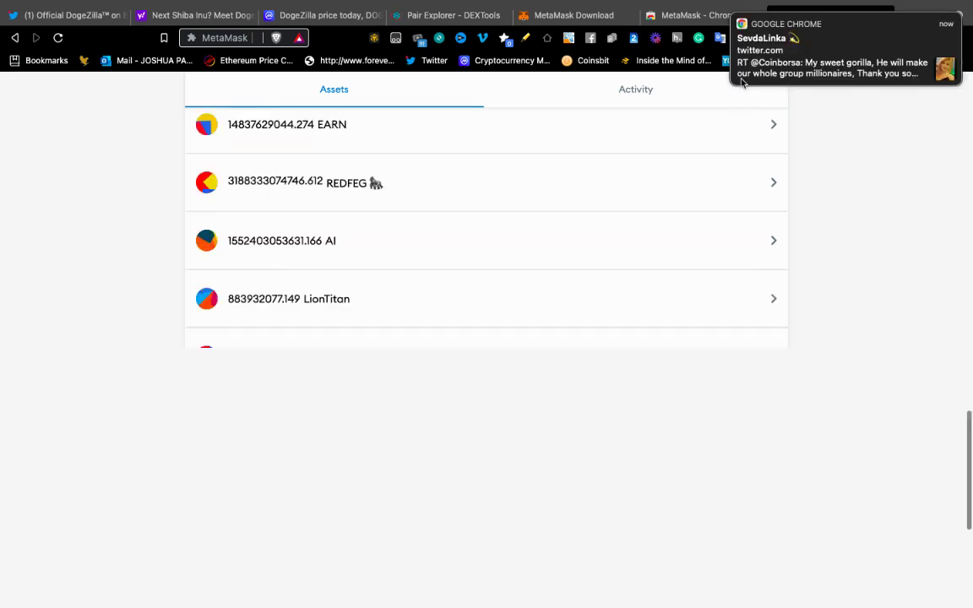
pyautogui.click(733, 15)
pyautogui.scroll(-5, 502, 388)
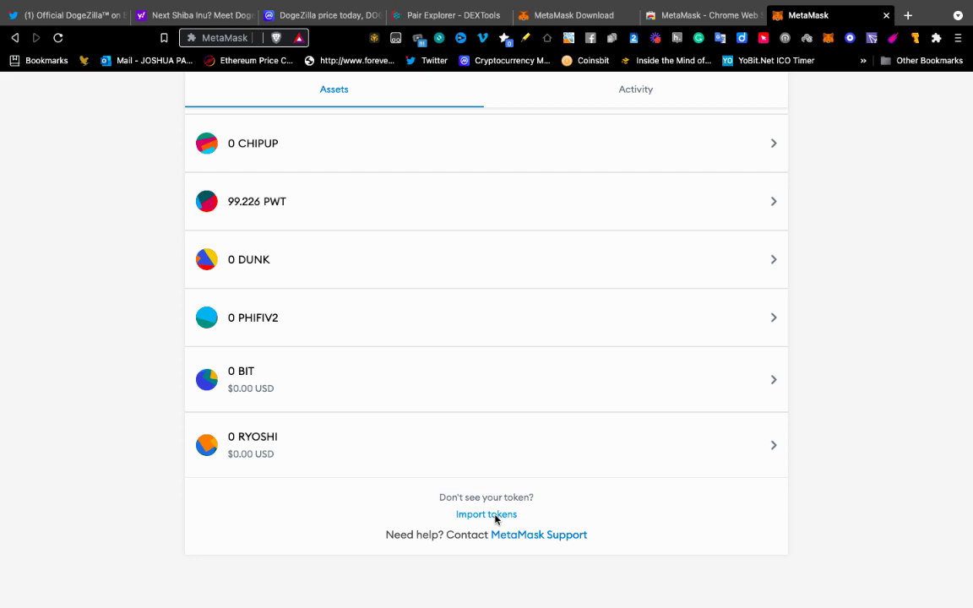
pyautogui.click(495, 516)
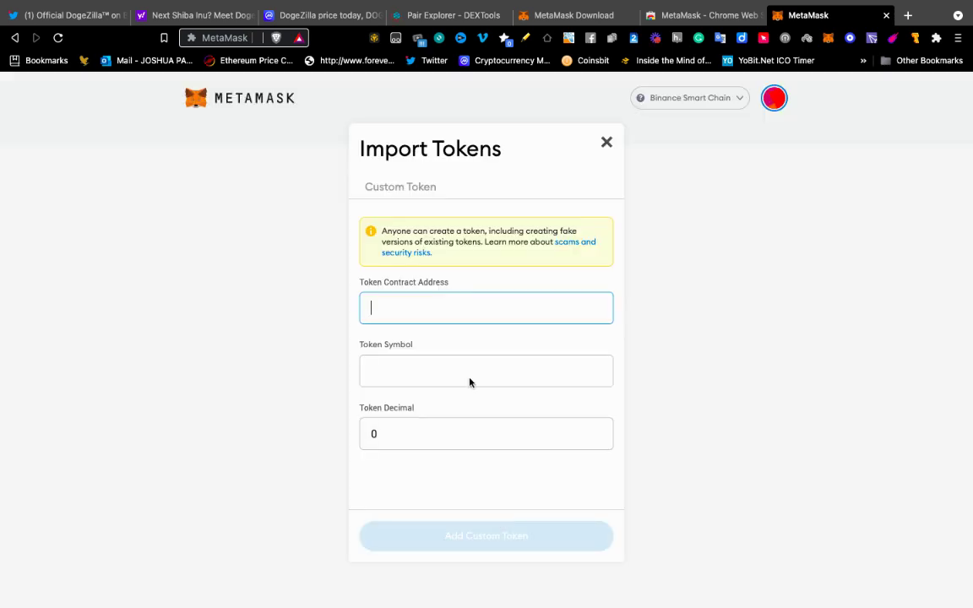
# - Paste the copied DogeZilla contract address as the token contract and import the token into the wallet
pyautogui.rightClick(380, 310)
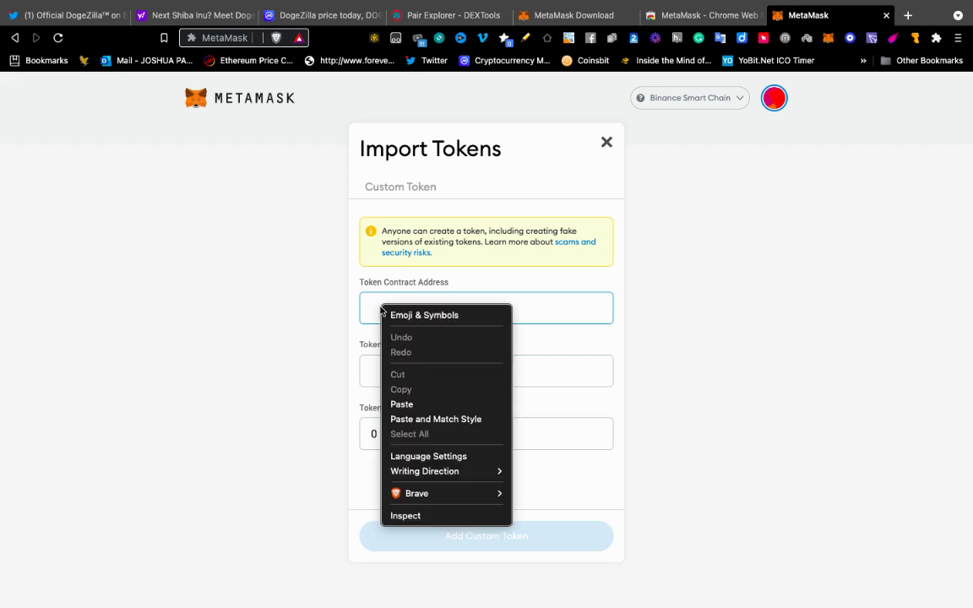
pyautogui.click(399, 406)
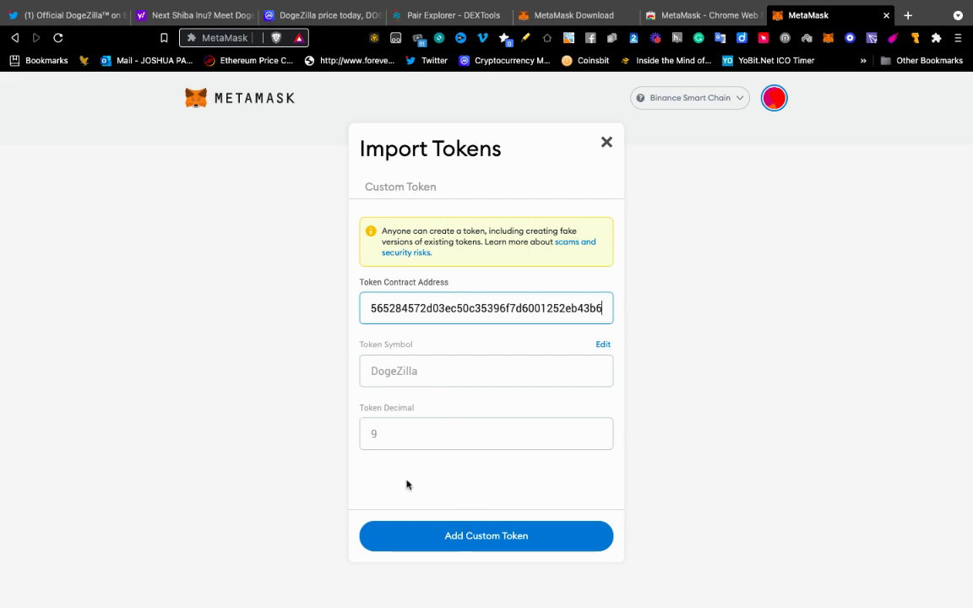
pyautogui.click(497, 539)
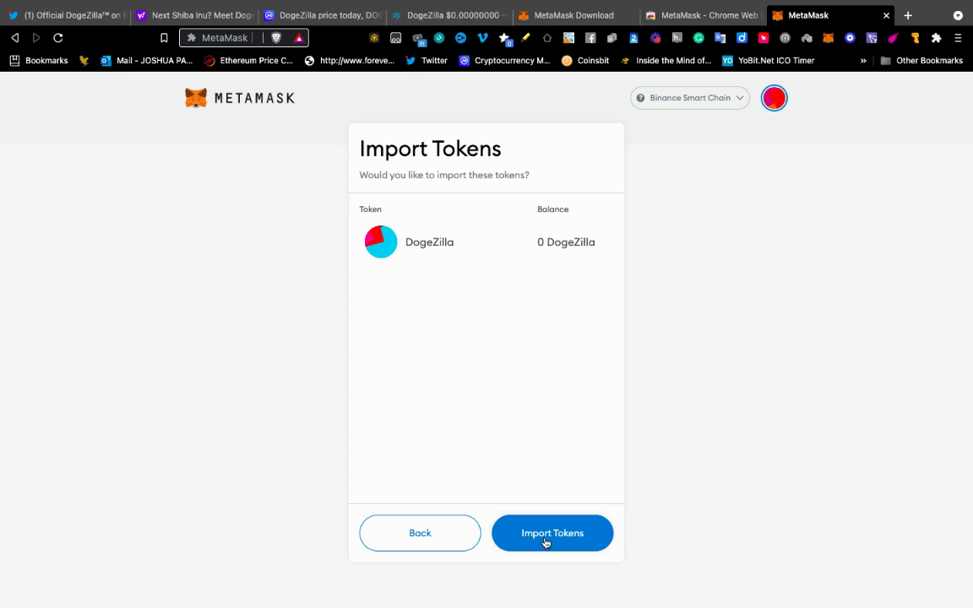
pyautogui.click(545, 539)
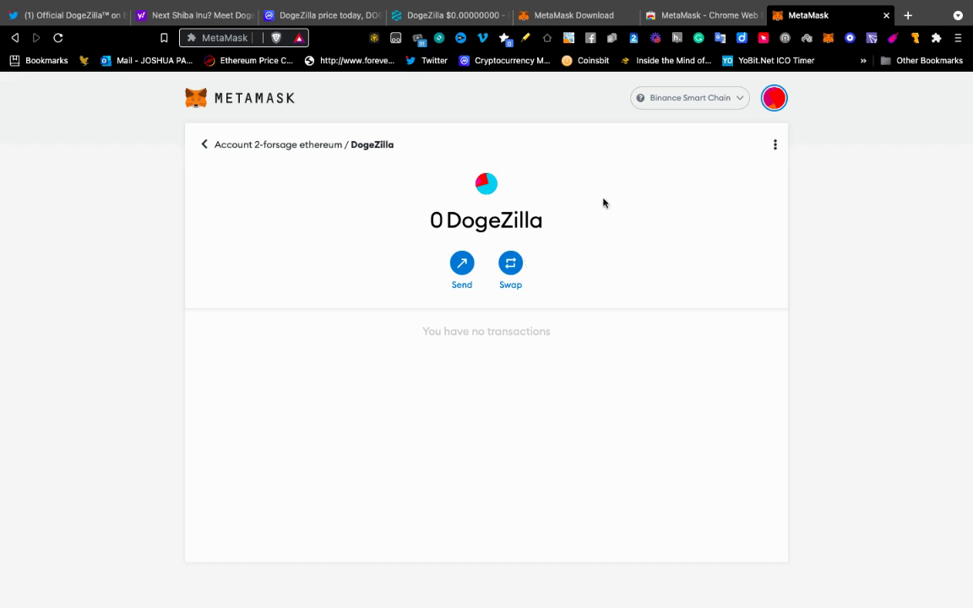
# - Switch to the DogeZilla pair on DEXTools, set the BNB swap amount to the maximum wallet balance, and review the swap's price and slippage
pyautogui.click(420, 15)
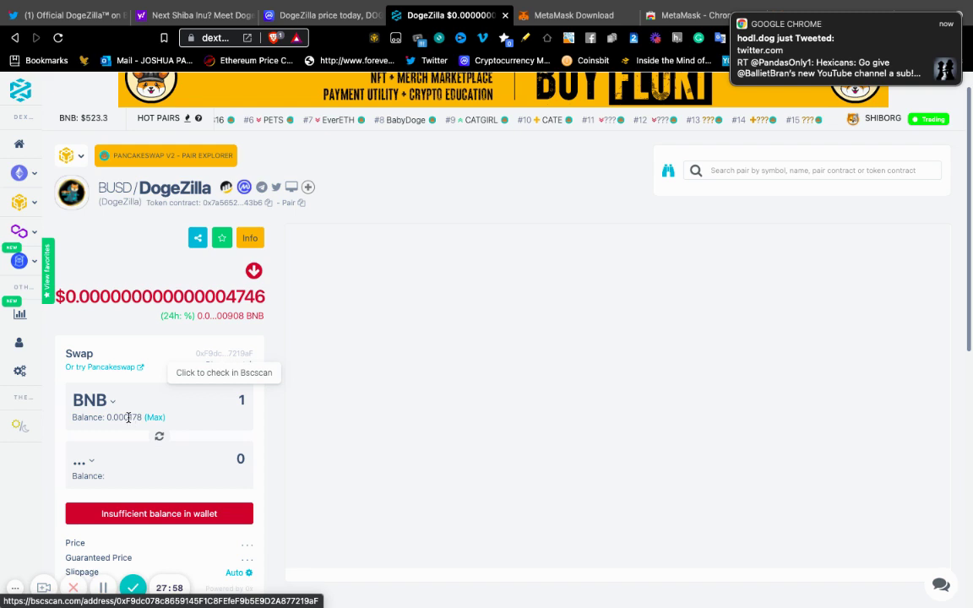
pyautogui.click(244, 397)
pyautogui.write('1')
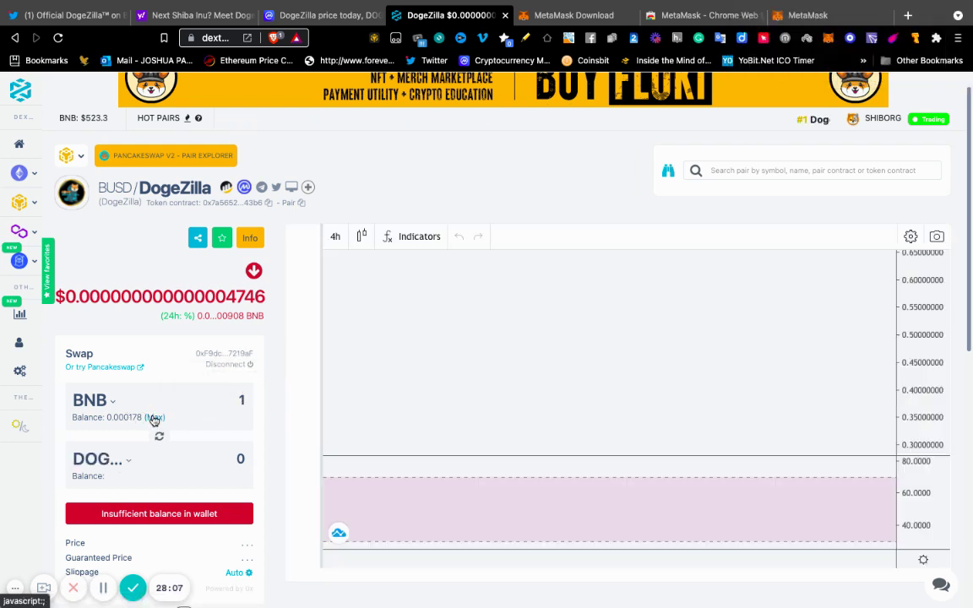
pyautogui.click(155, 417)
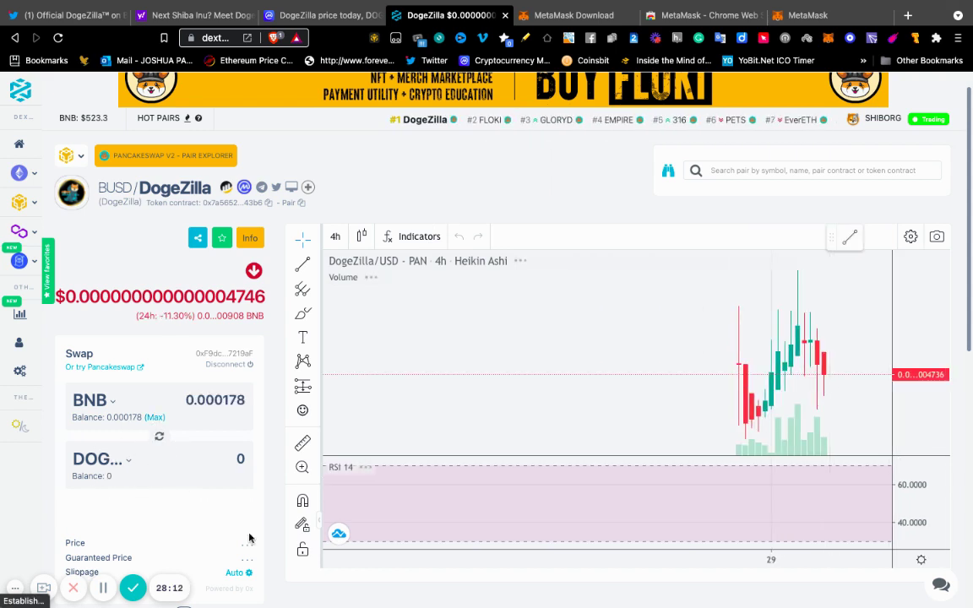
pyautogui.scroll(-1, 247, 541)
pyautogui.scroll(-1, 247, 541)
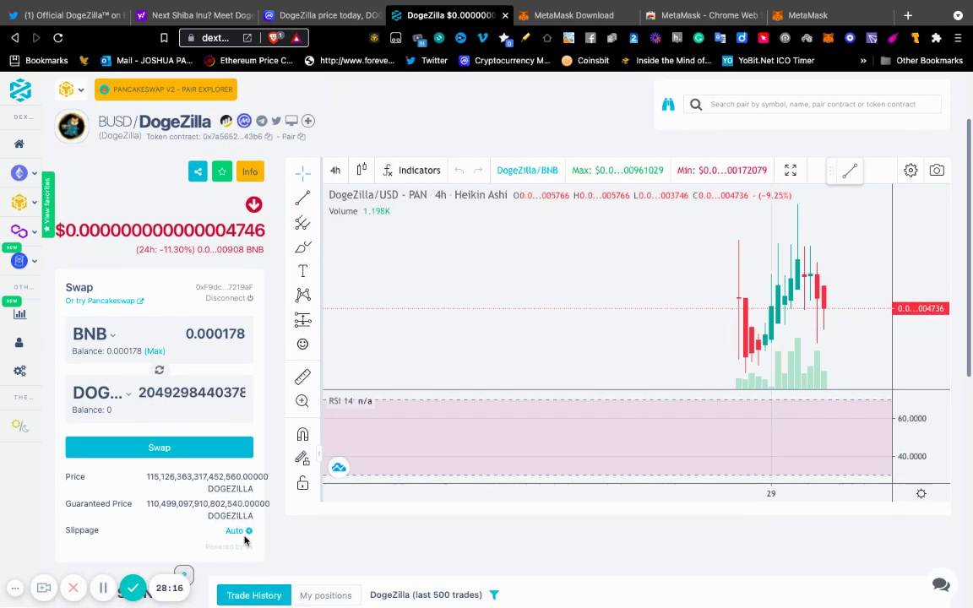
pyautogui.scroll(3, 224, 173)
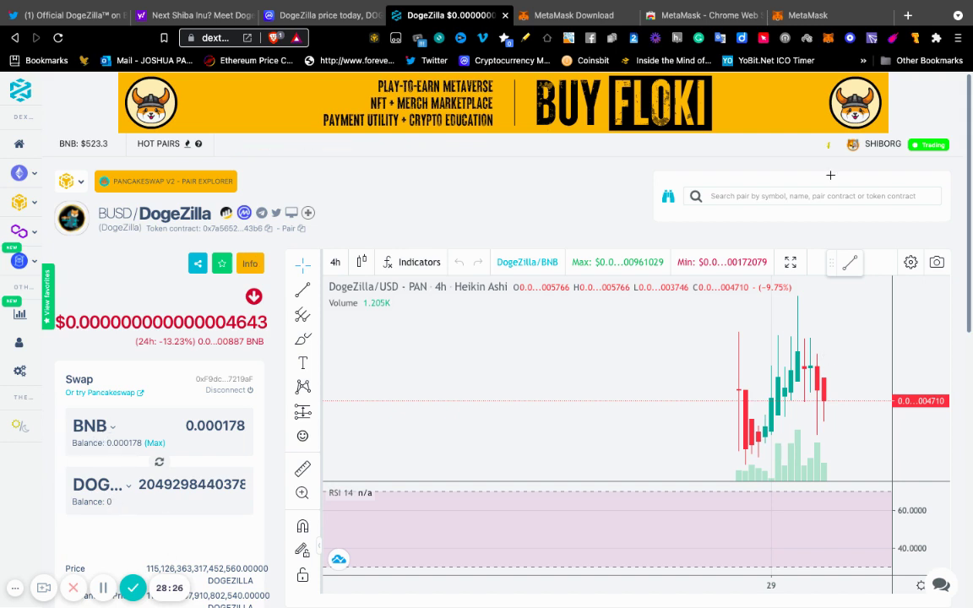
# - Check the DogeZilla token page in MetaMask, then return to DEXTools and show the pair's info in place of the swap form
pyautogui.click(811, 15)
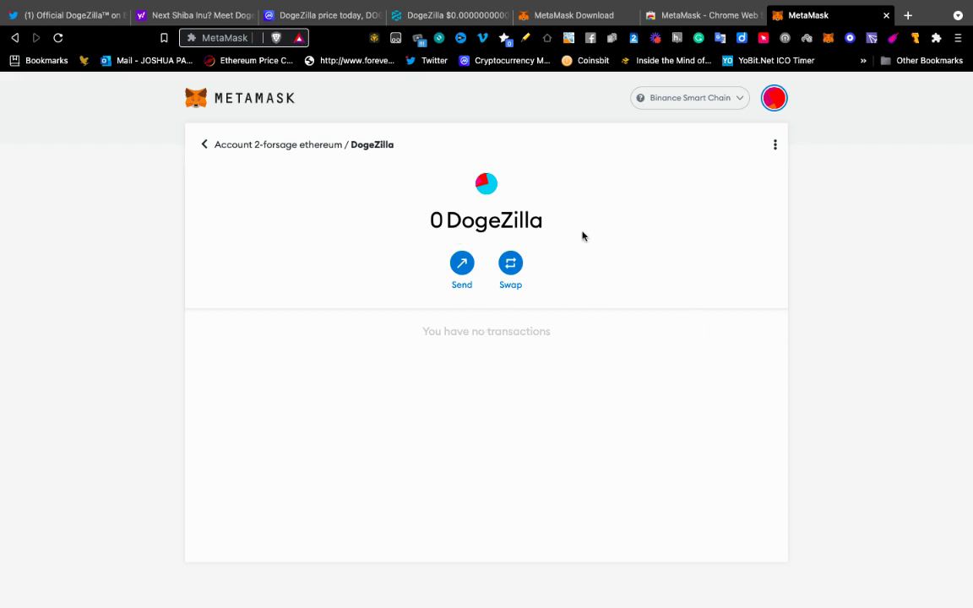
pyautogui.click(430, 15)
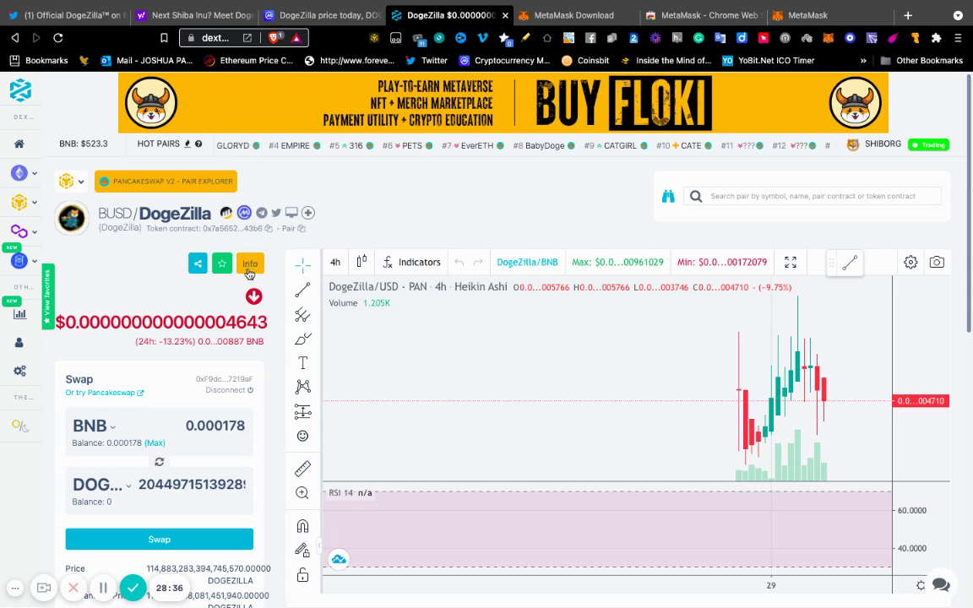
pyautogui.click(250, 267)
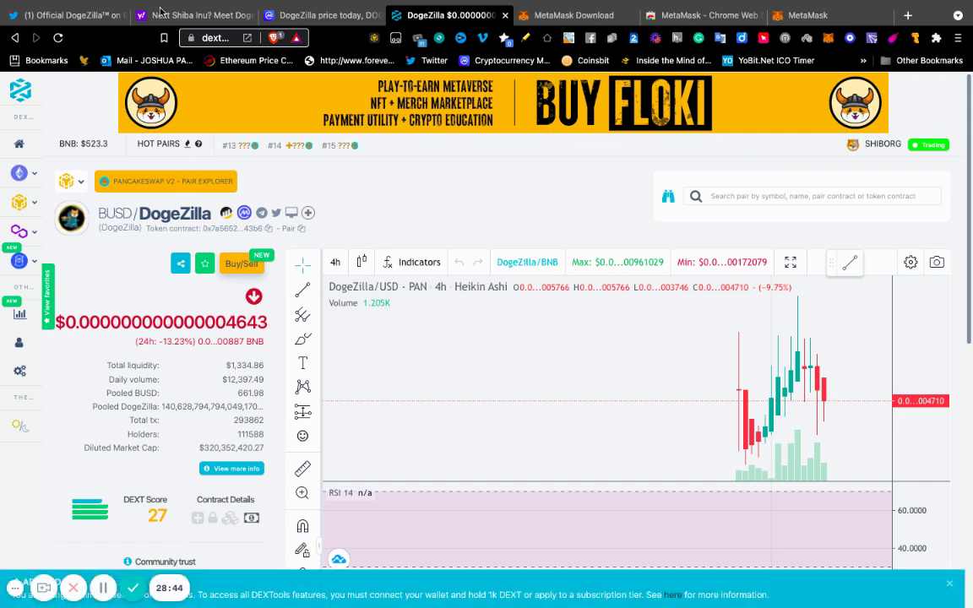
# - Check DogeZilla's price page on CoinMarketCap, then return to DEXTools and examine the latest candles on the 4h chart
pyautogui.click(312, 15)
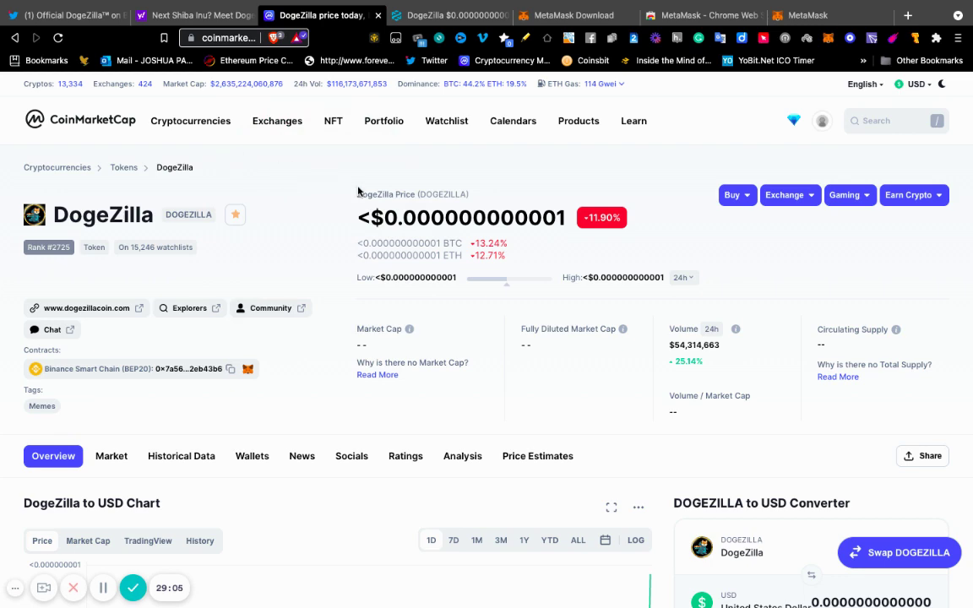
pyautogui.click(435, 17)
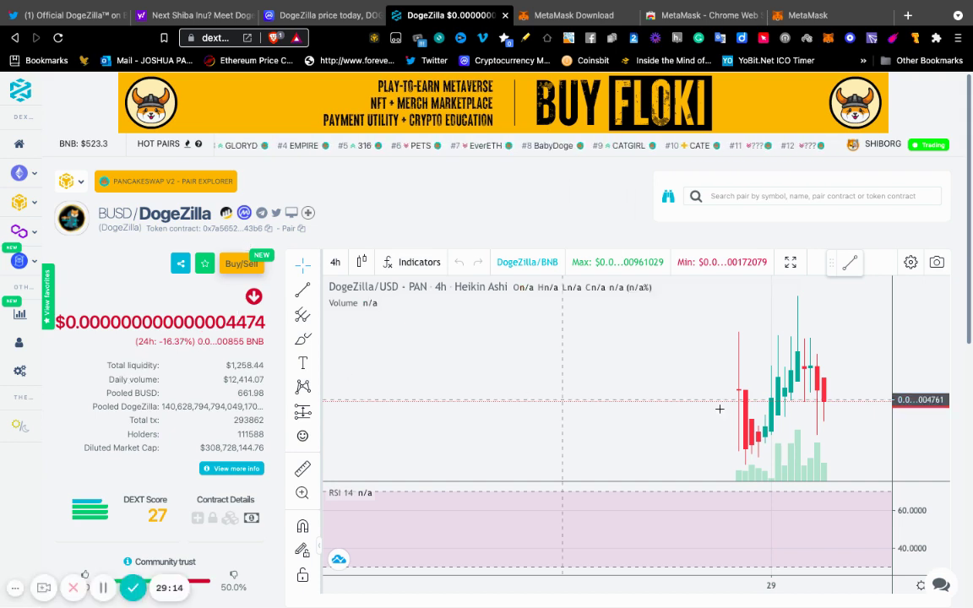
pyautogui.scroll(2, 719, 409)
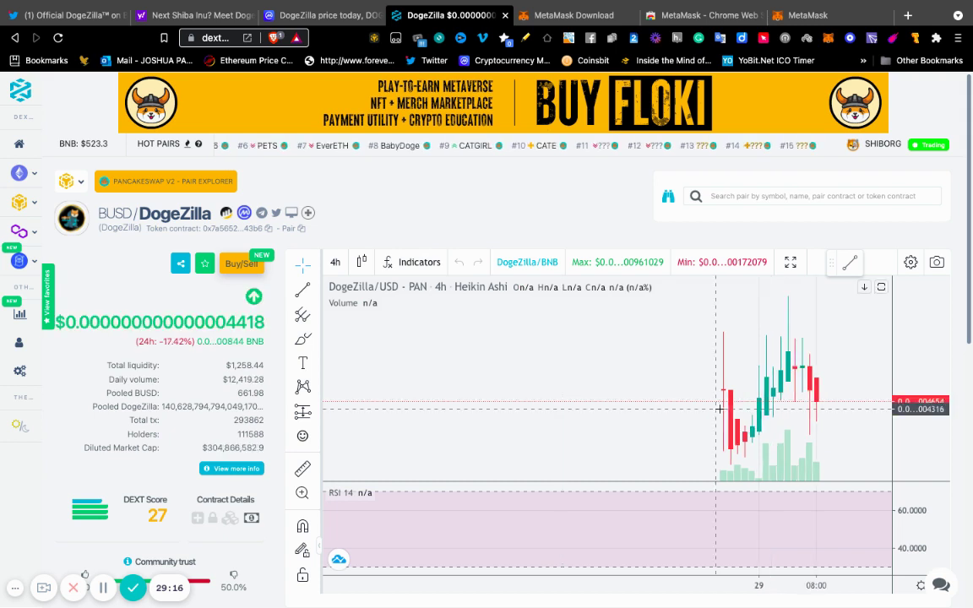
pyautogui.scroll(2, 719, 409)
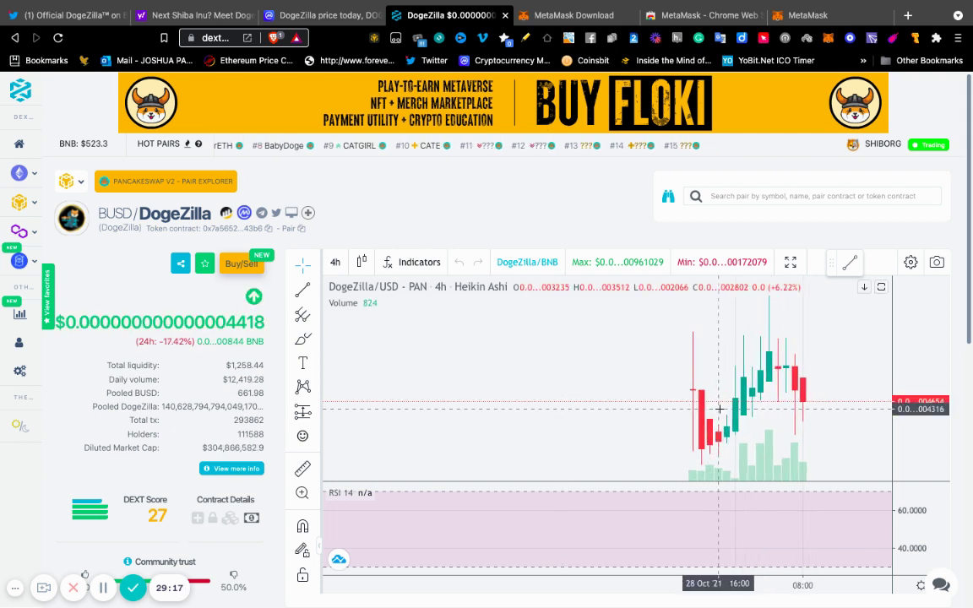
pyautogui.scroll(2, 735, 397)
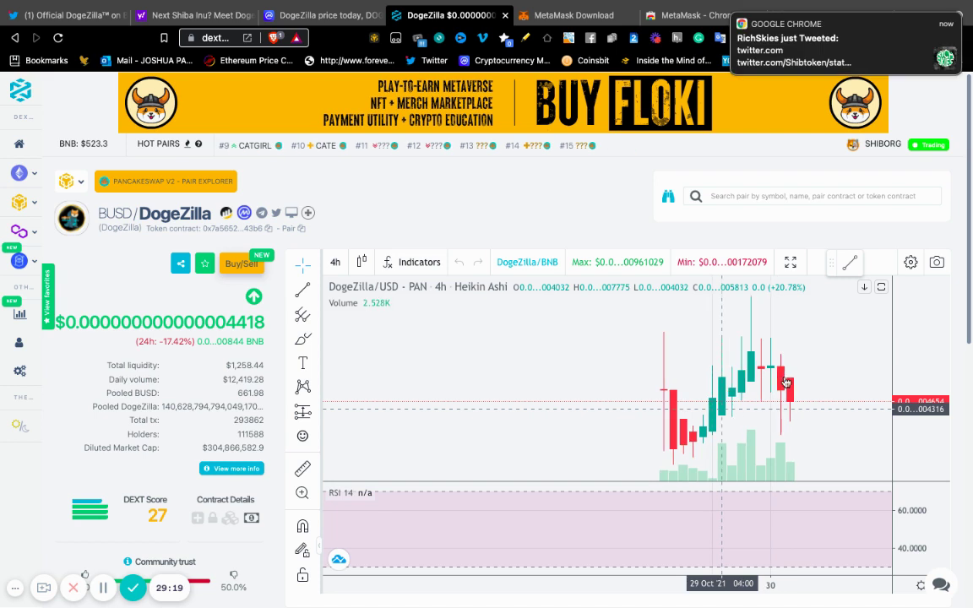
pyautogui.scroll(1, 788, 396)
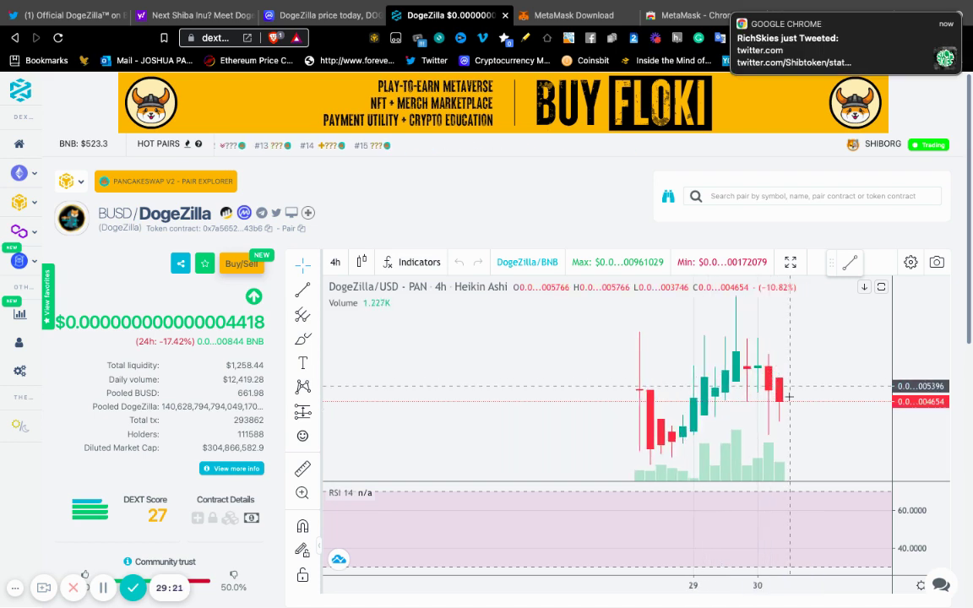
pyautogui.scroll(3, 781, 393)
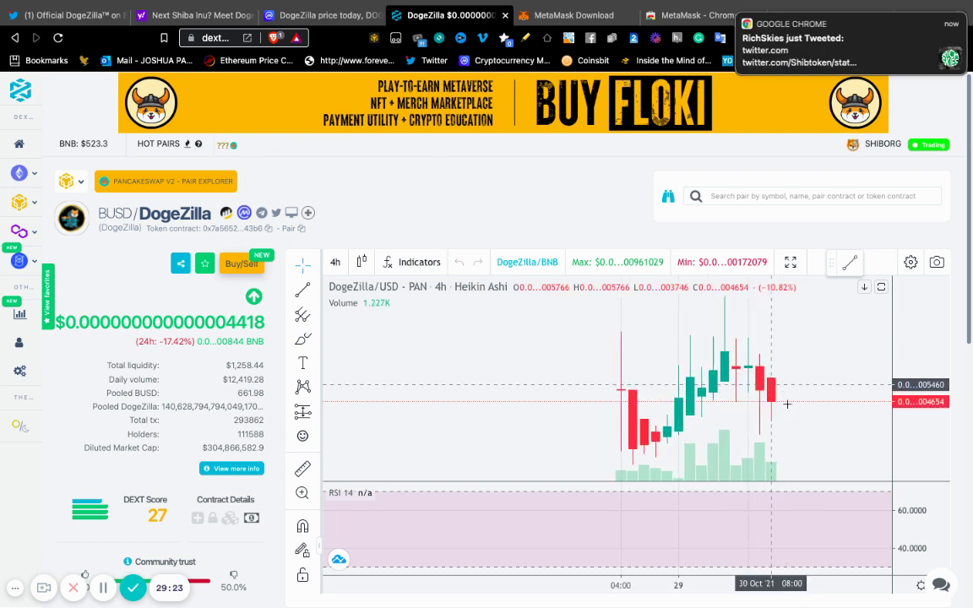
pyautogui.scroll(-1, 787, 404)
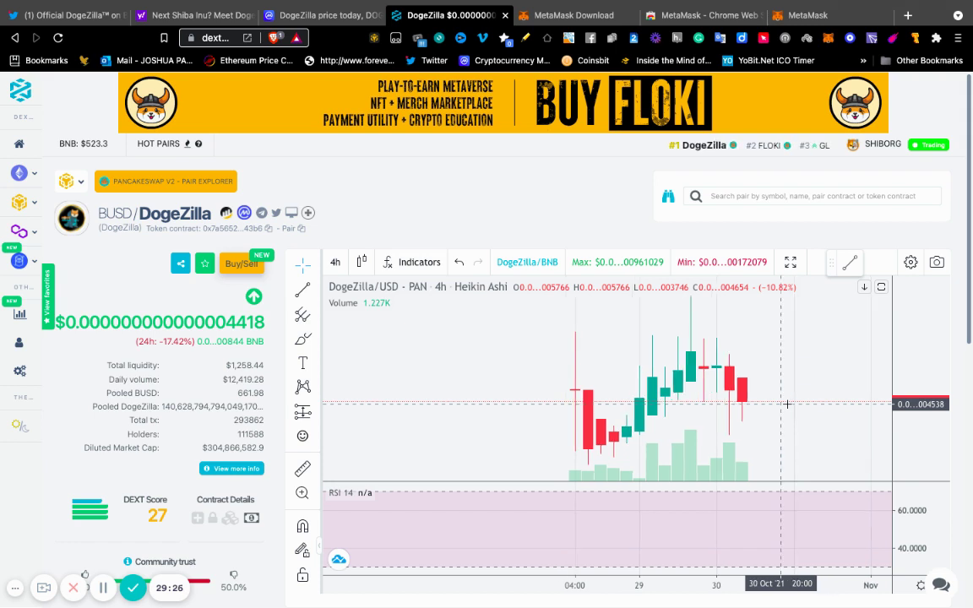